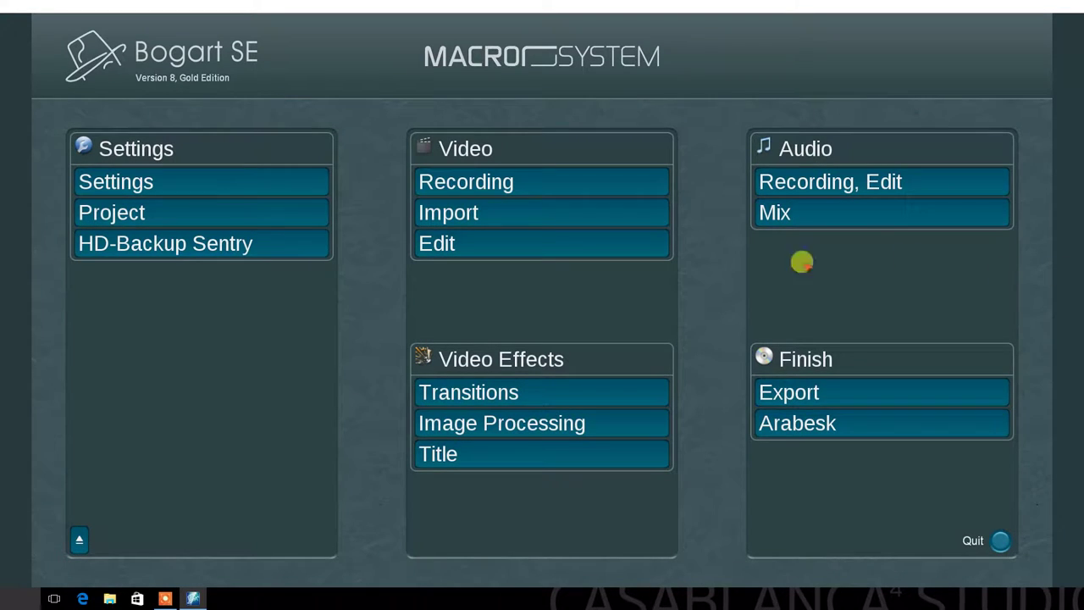
Create a new 10-second pattern scene in the scene bin from the Real Maps Bogart image North-America Overview +.
click(564, 243)
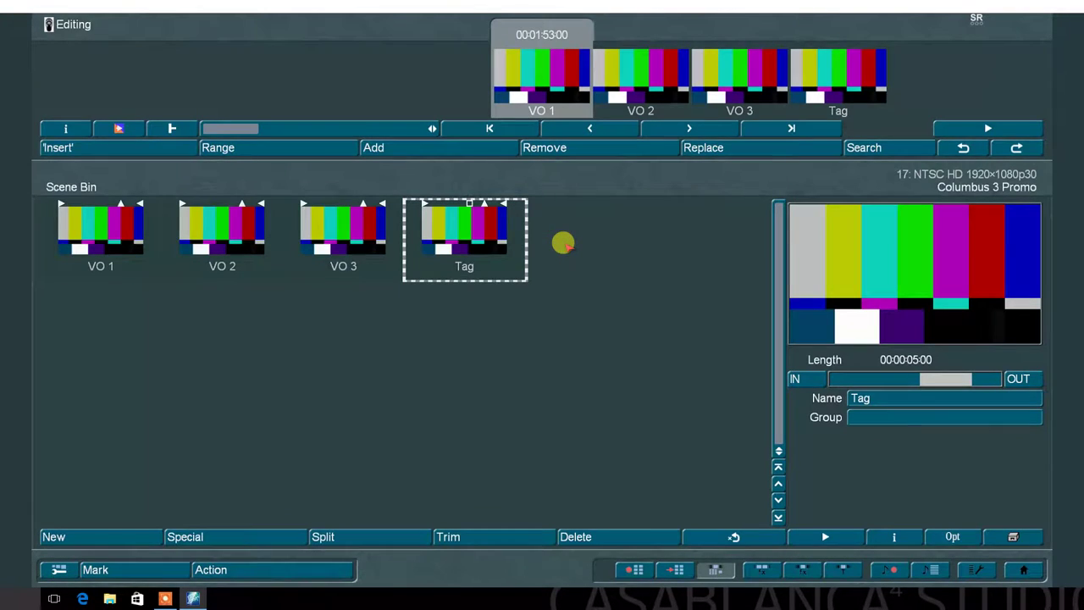
click(119, 539)
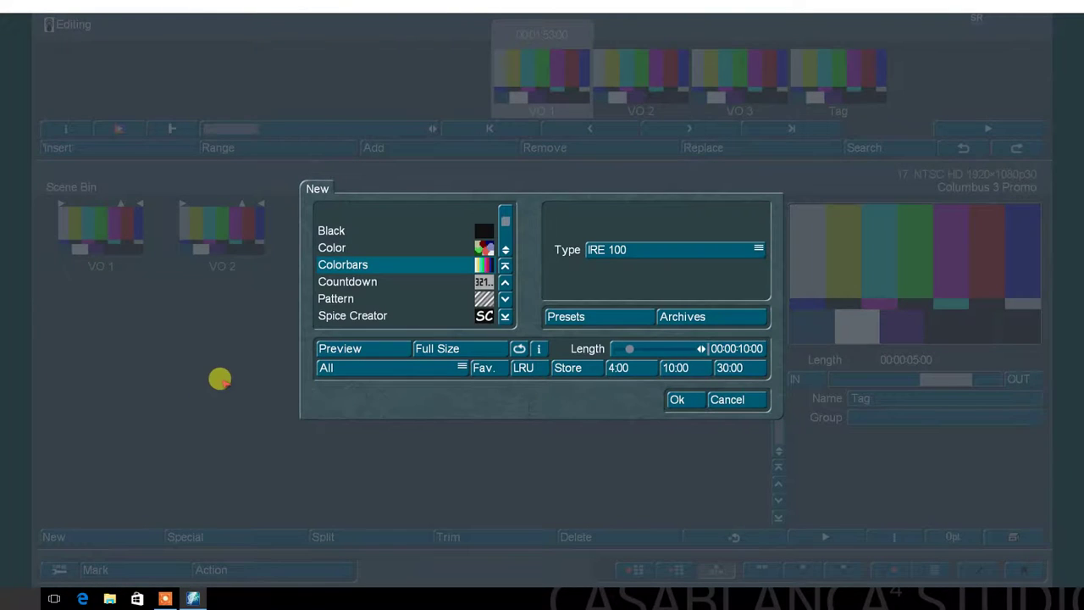
click(332, 295)
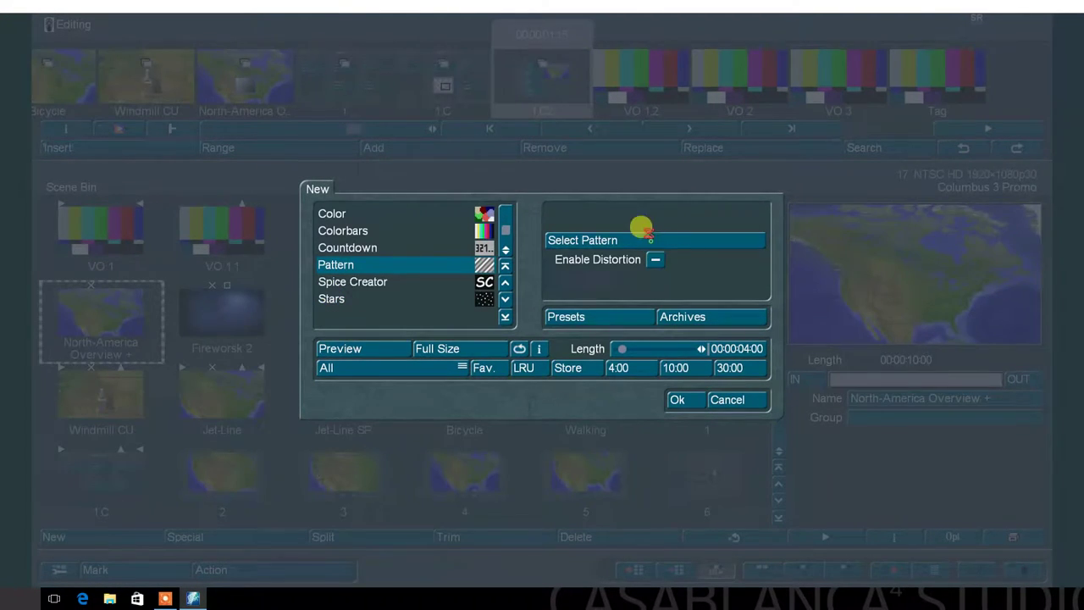
click(648, 236)
click(413, 161)
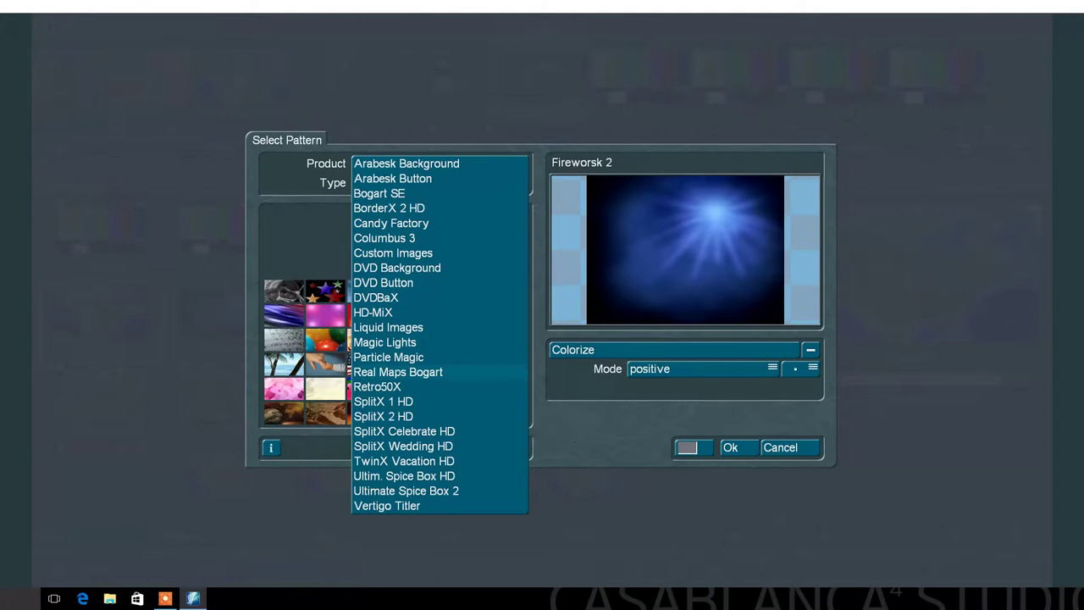
click(398, 372)
scroll(524, 263, down, 17)
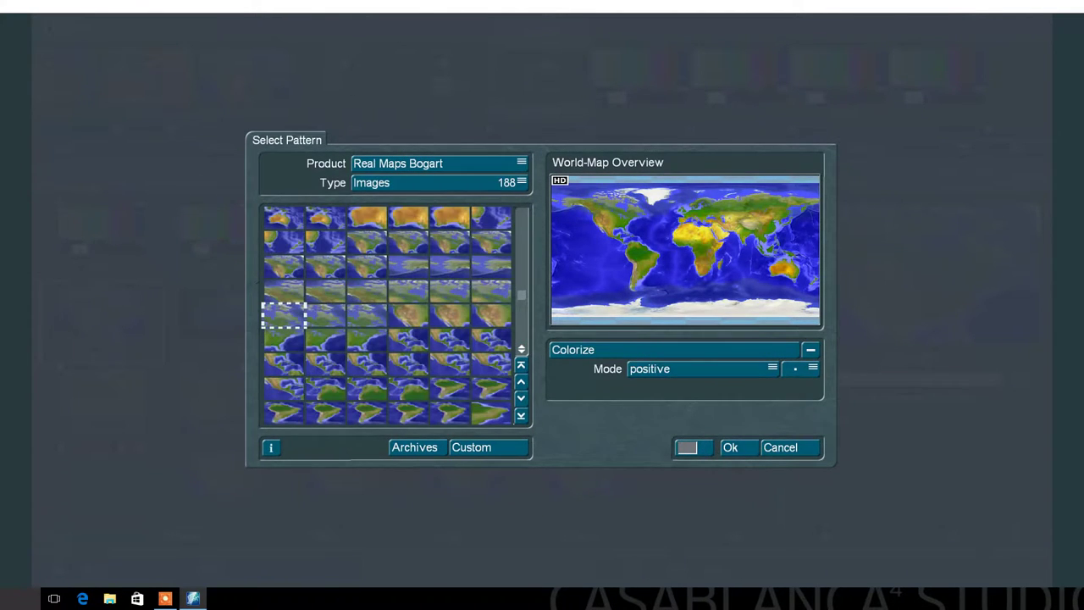
click(680, 365)
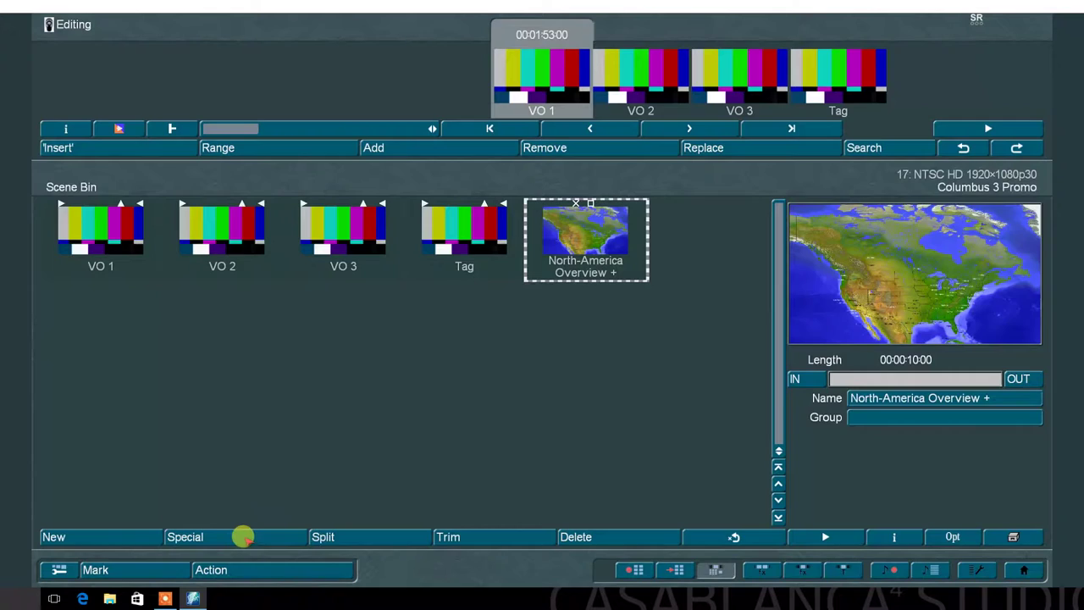
Start the Columbus 3 special effect on the North-America map scene with mode Video Ext., split video No and quality High.
click(242, 535)
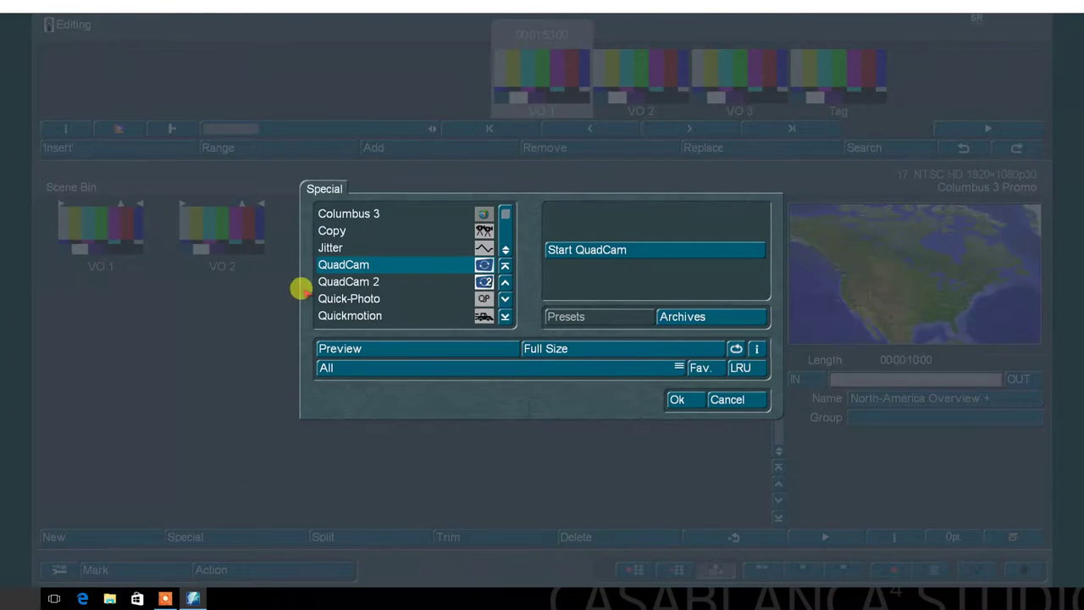
click(343, 229)
click(341, 246)
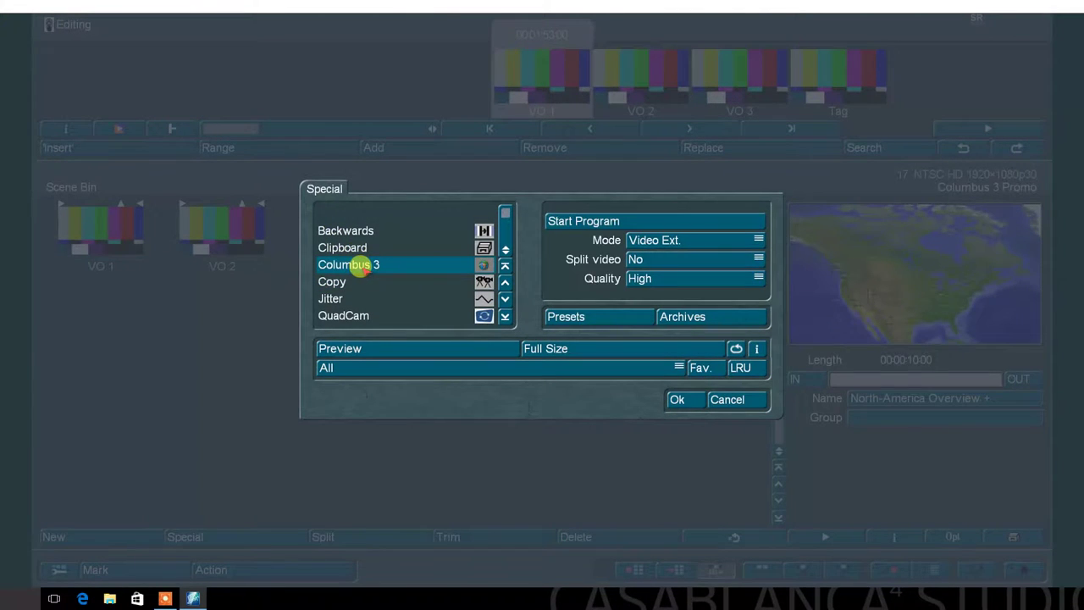
click(710, 238)
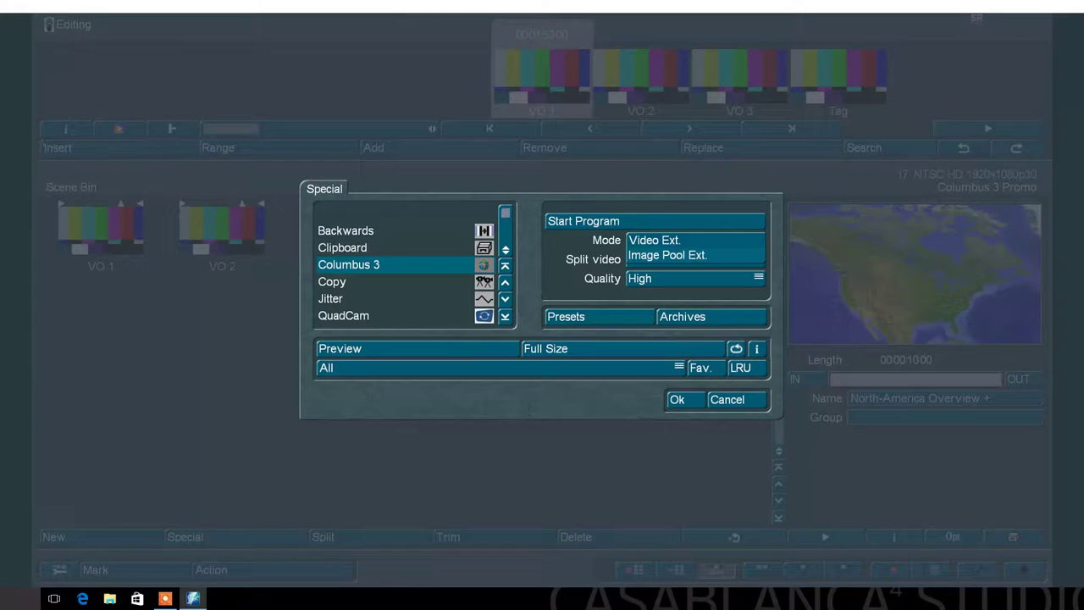
click(700, 240)
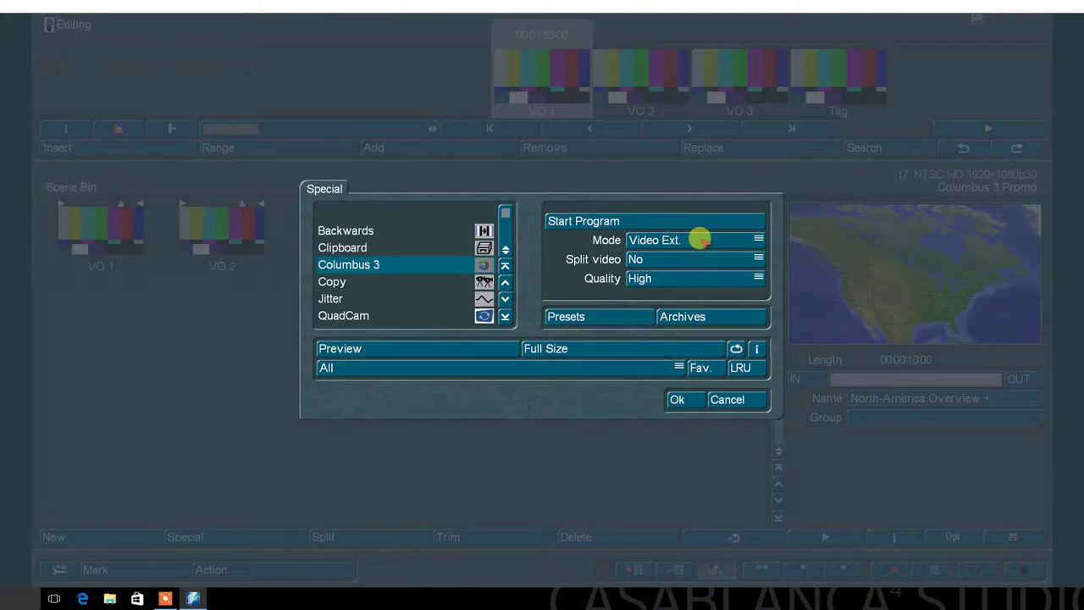
click(669, 258)
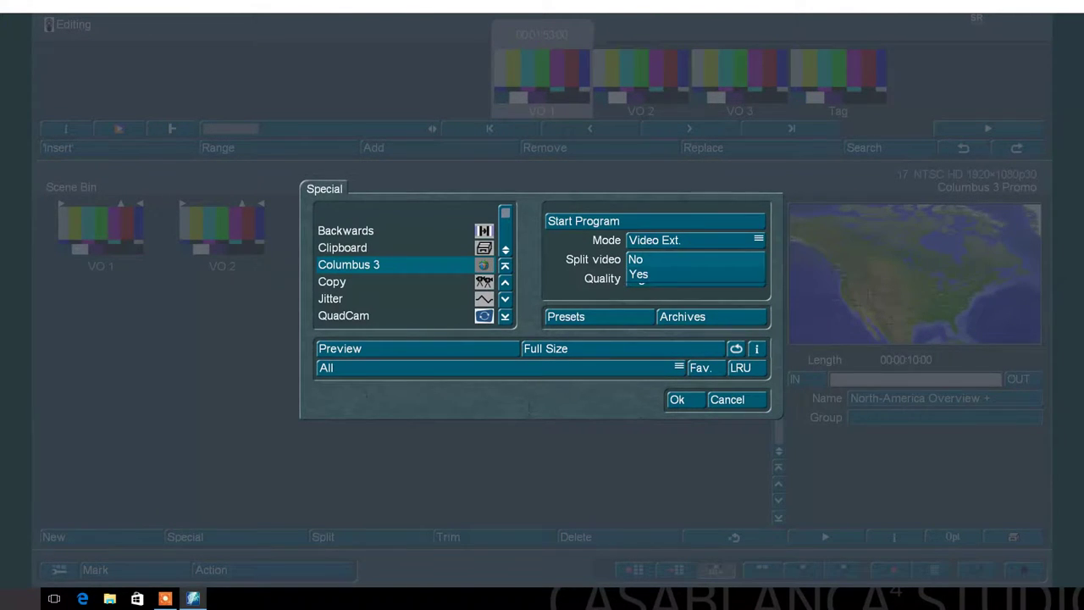
click(670, 259)
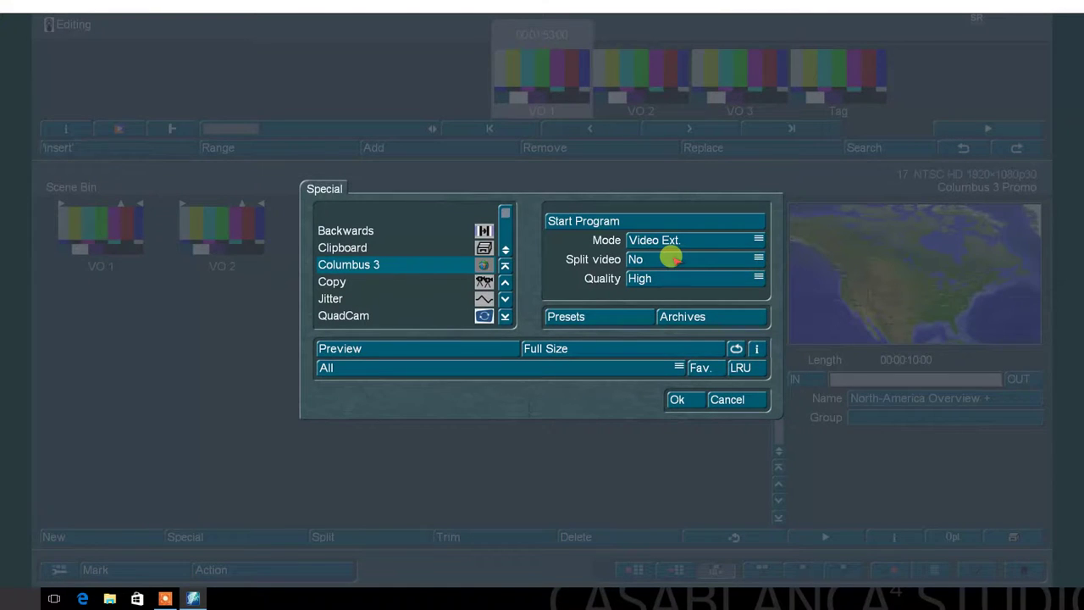
click(661, 279)
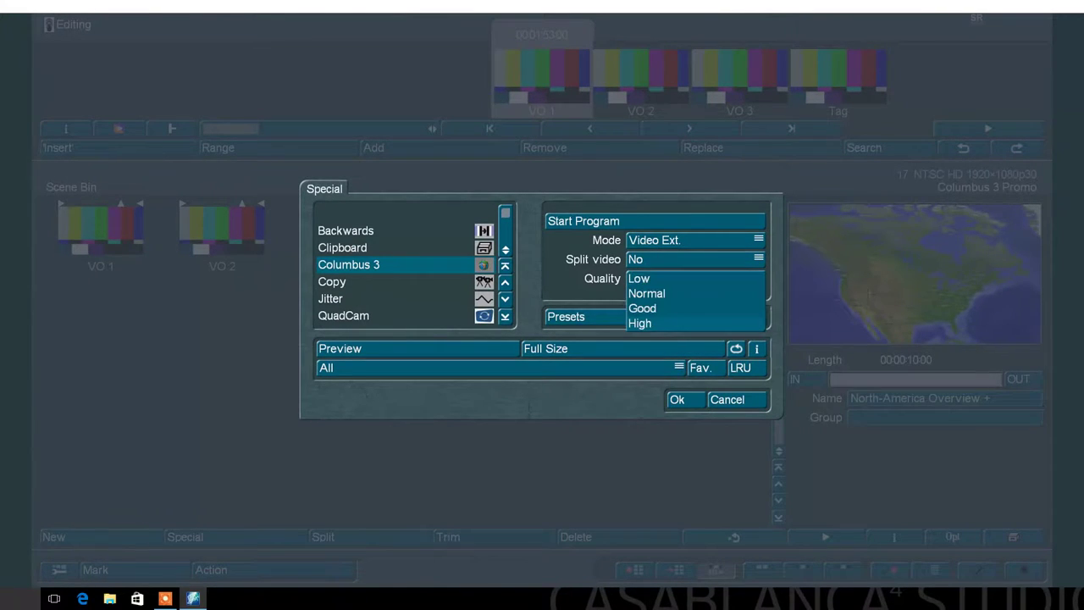
click(667, 277)
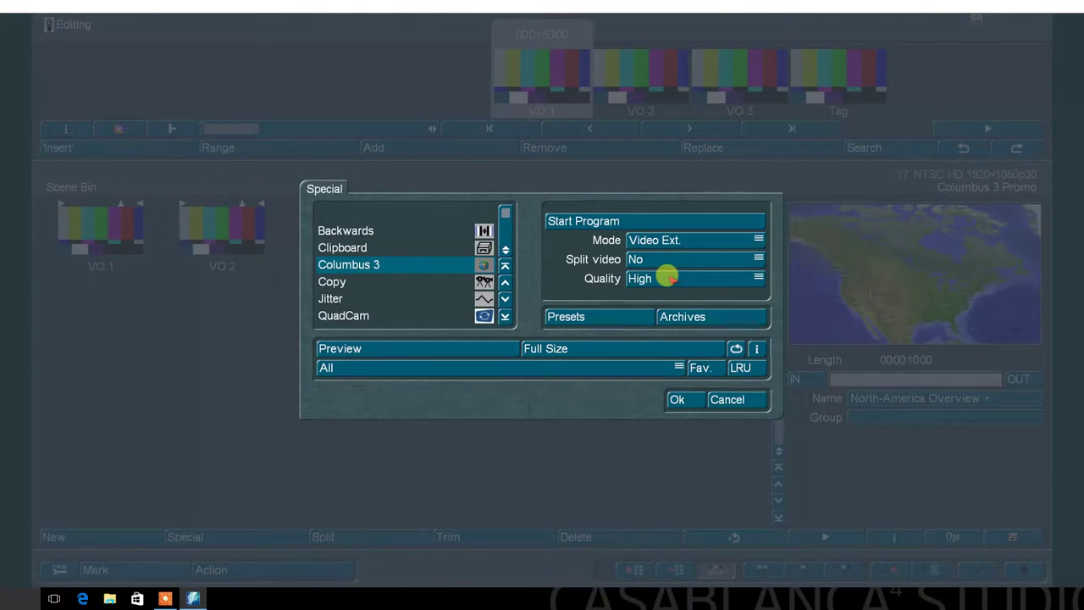
click(641, 221)
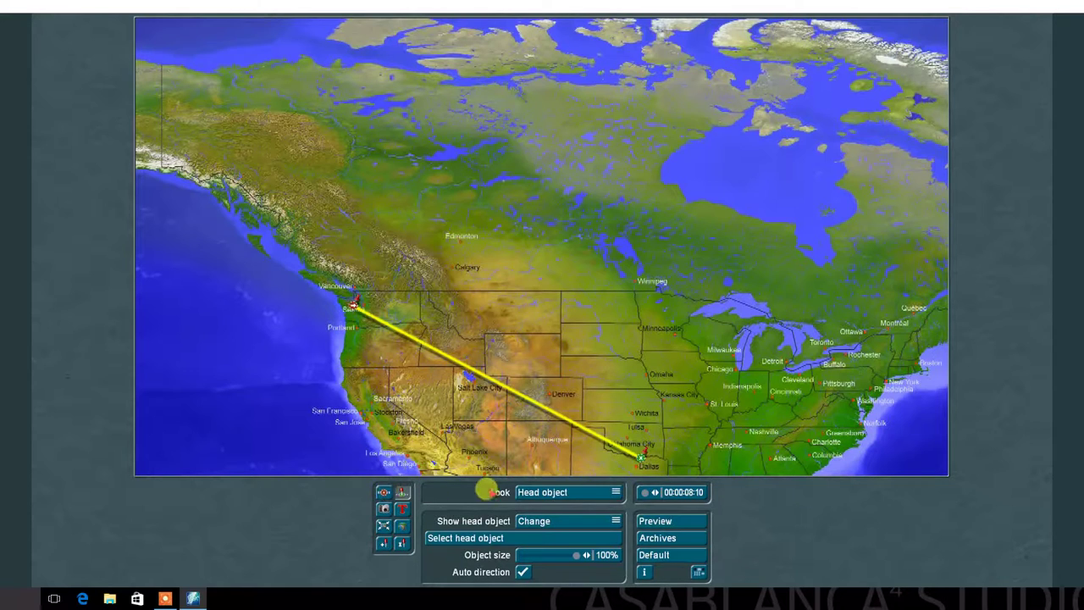
Choose Head object as the route's look, set its display option to Change, and browse the available head objects.
click(563, 489)
click(547, 515)
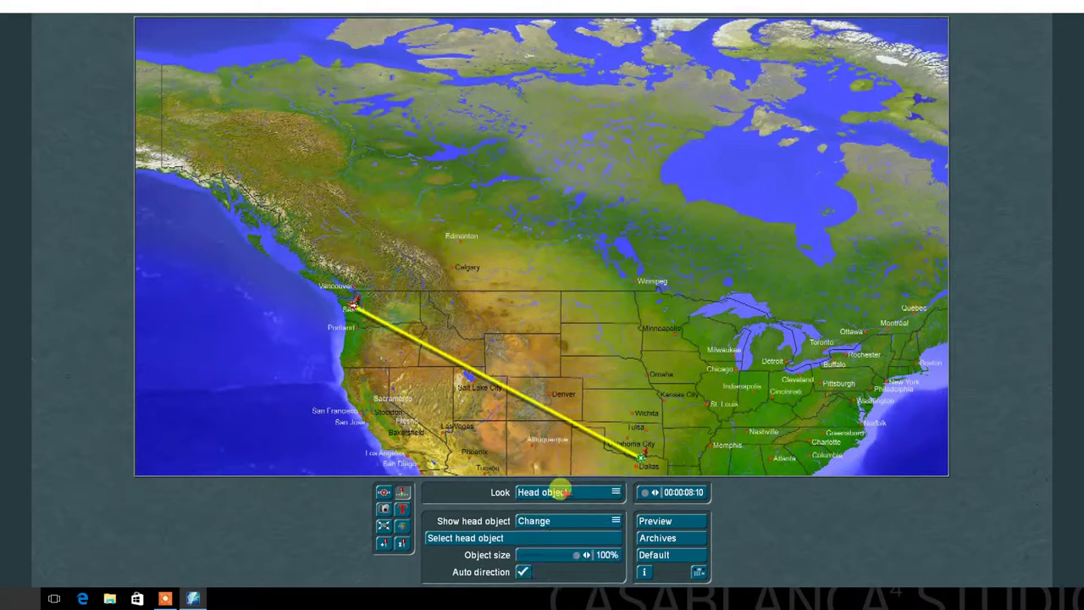
click(565, 521)
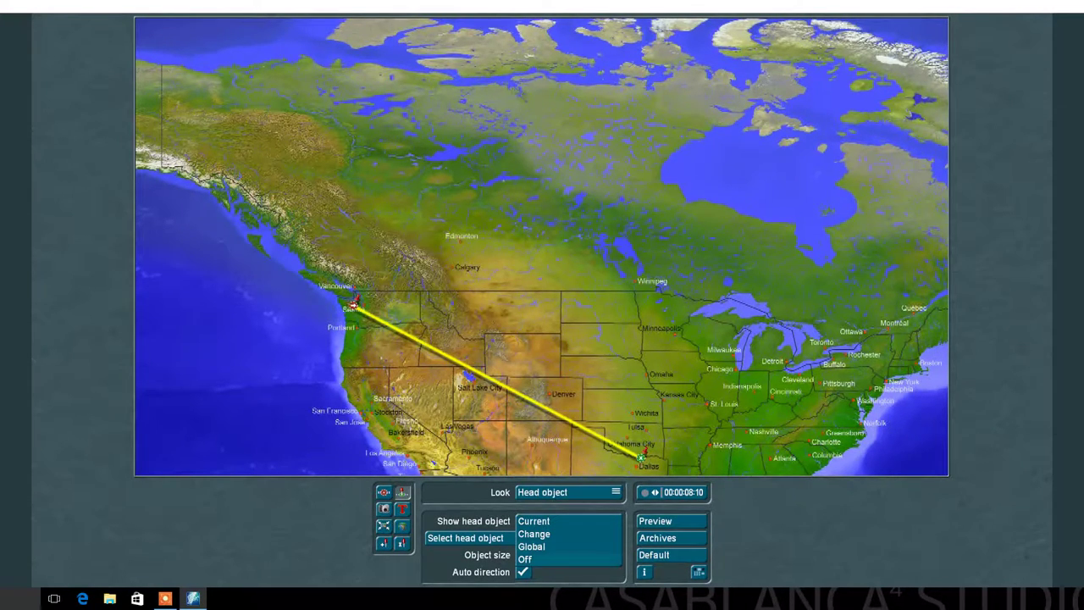
click(554, 533)
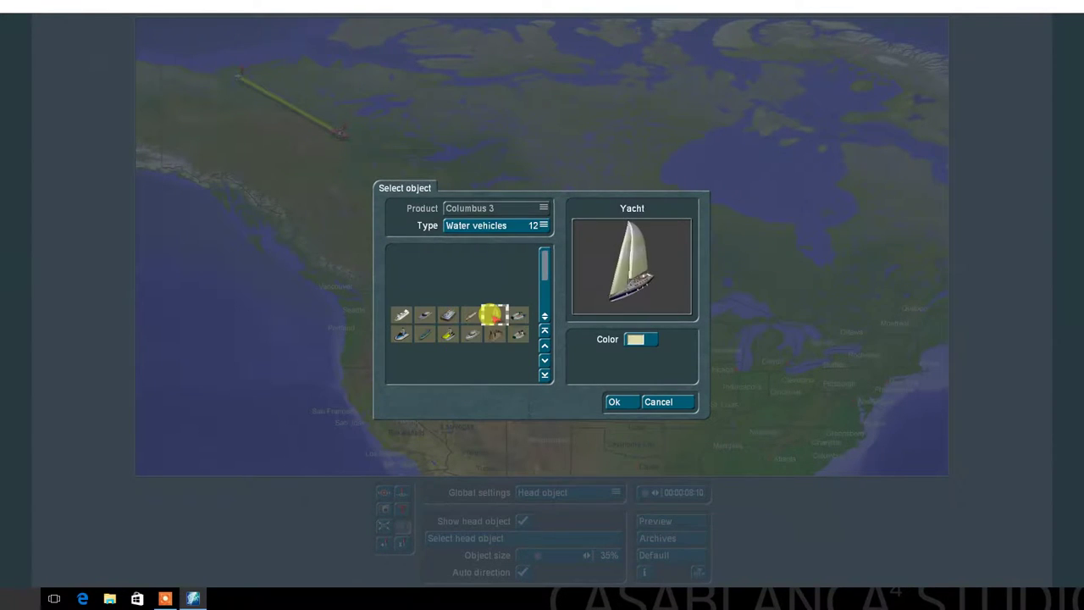
scroll(470, 359, up, 3)
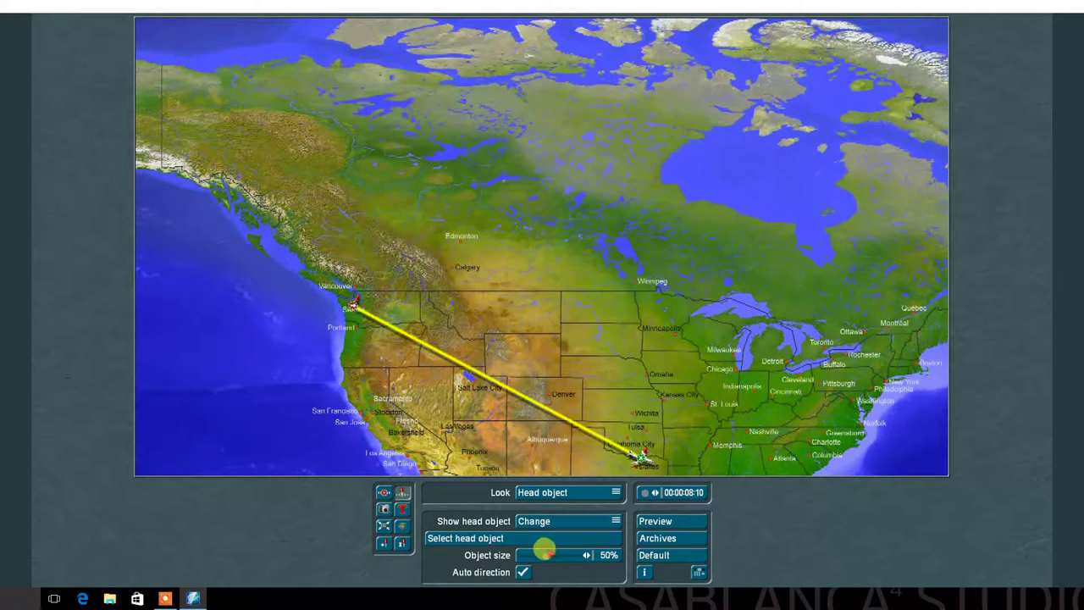
Enlarge the airplane head object to 100% and compare it with auto direction off, leaving auto direction on.
drag(544, 552, 576, 555)
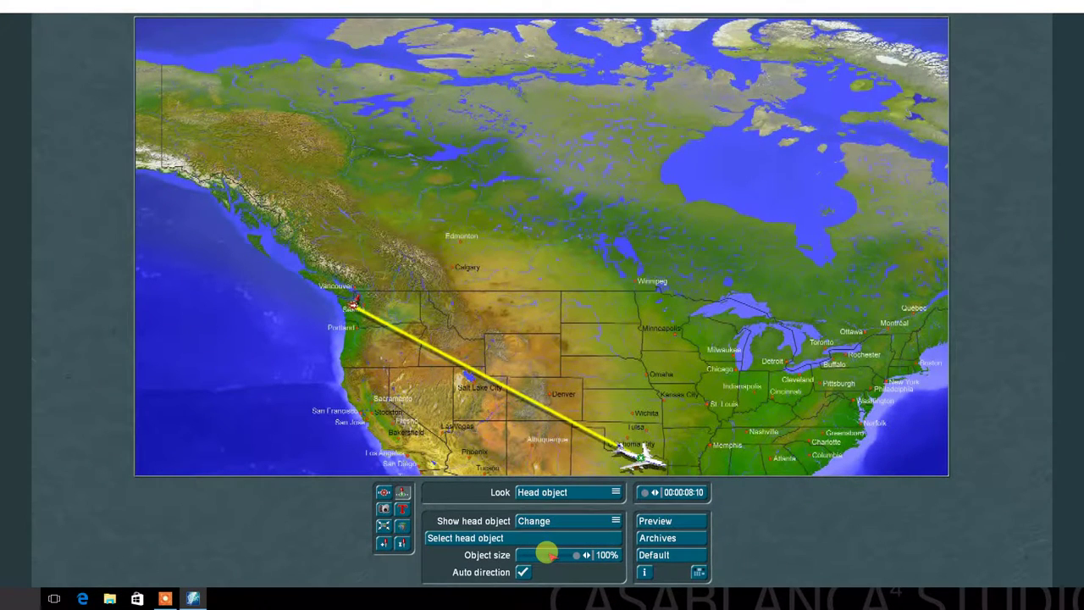
click(521, 570)
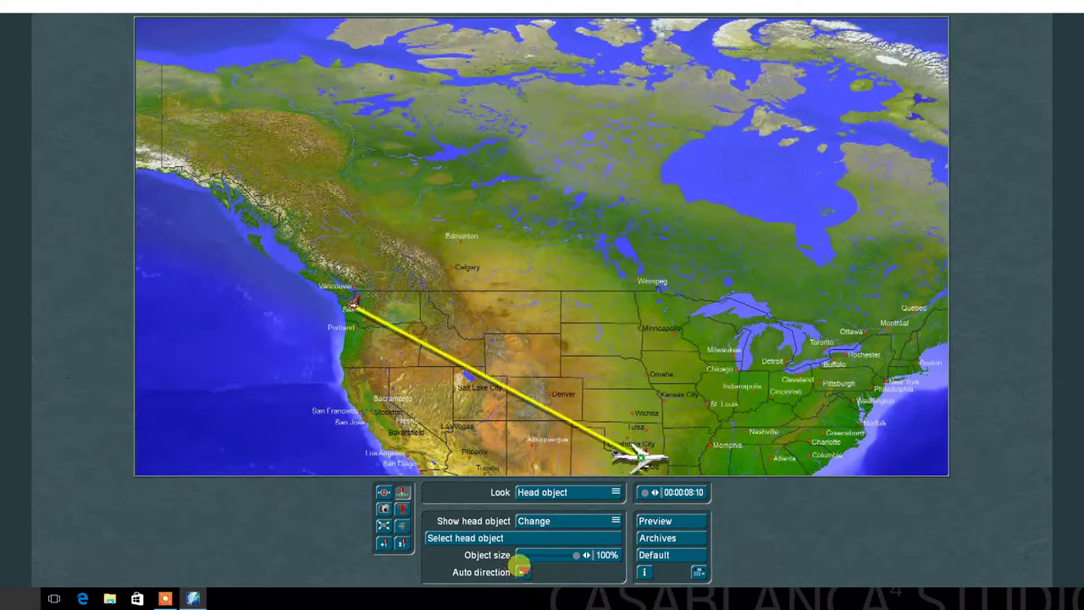
click(522, 571)
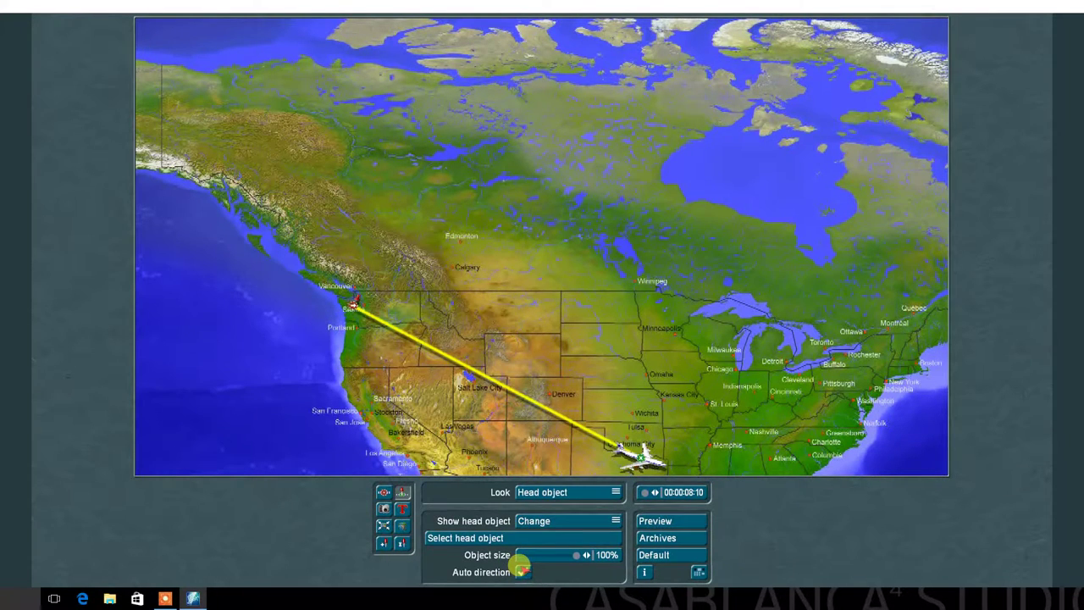
Add a way point on the flight line near Salt Lake City and move it to Omaha.
click(382, 491)
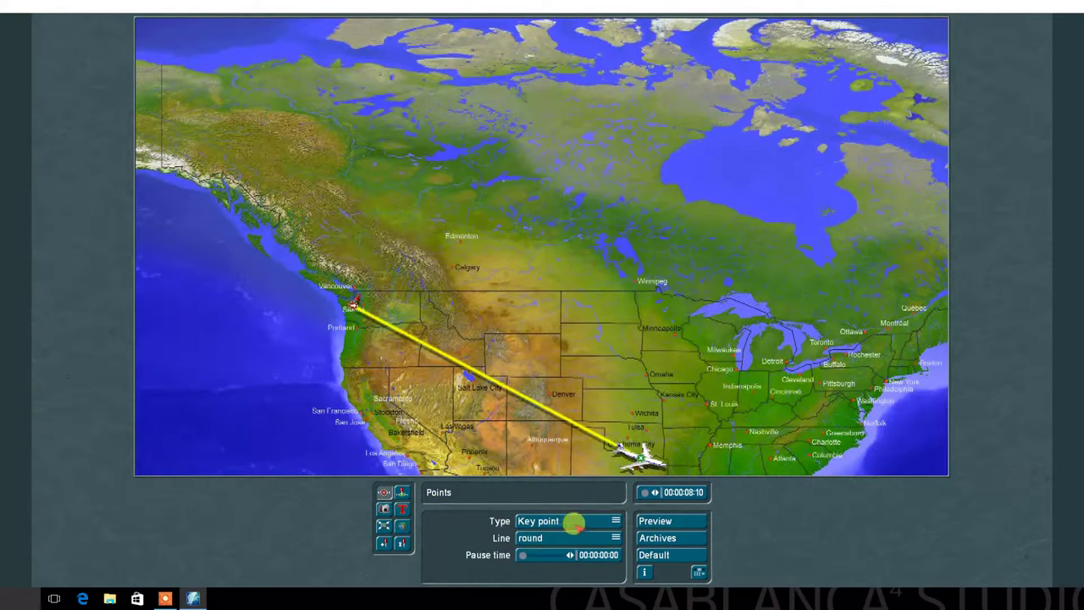
click(564, 521)
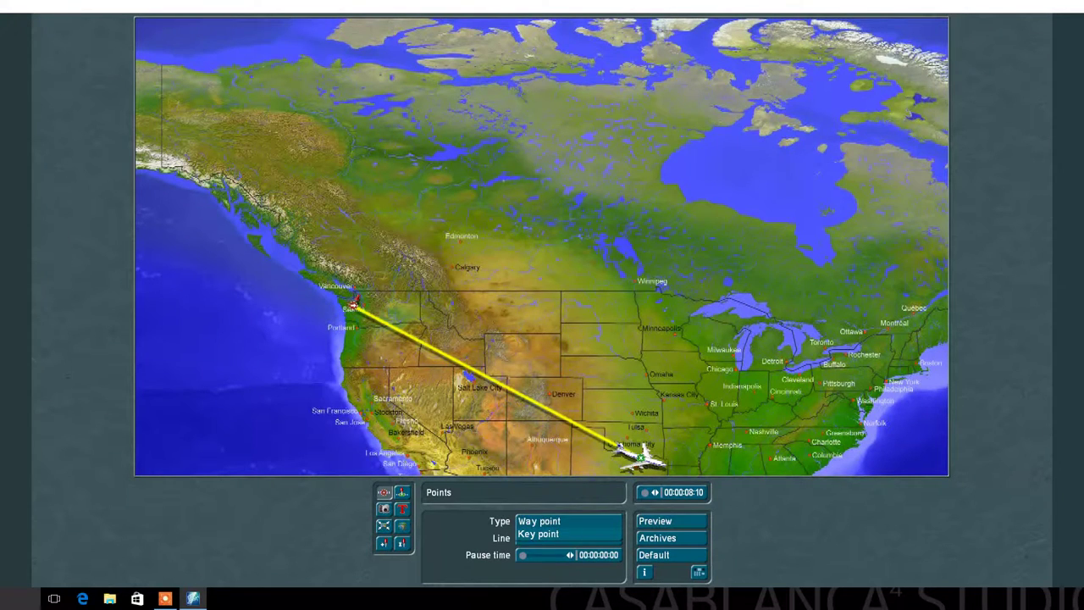
click(576, 520)
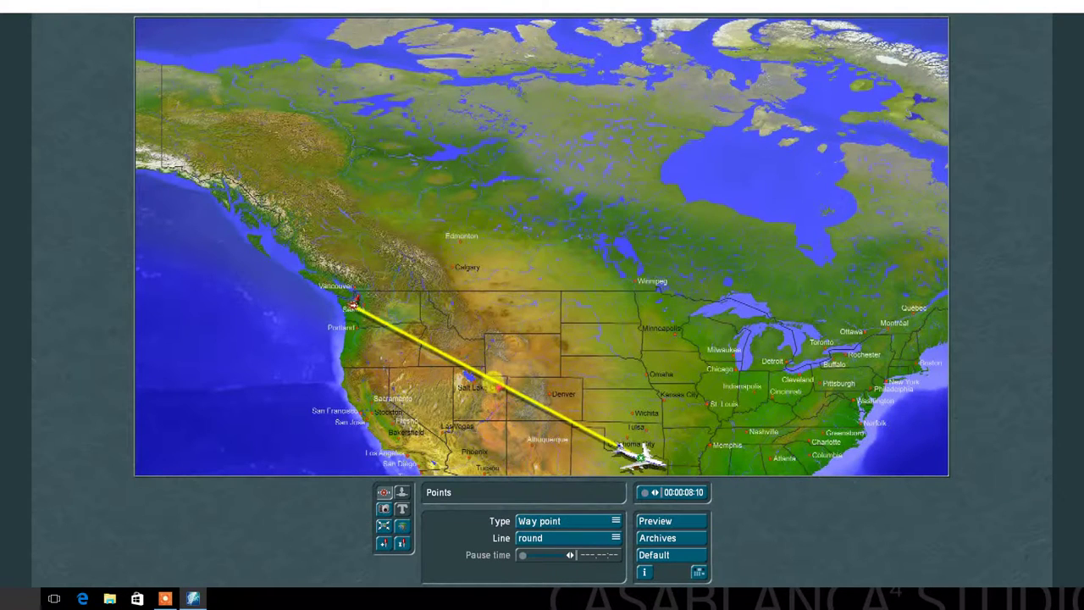
click(496, 383)
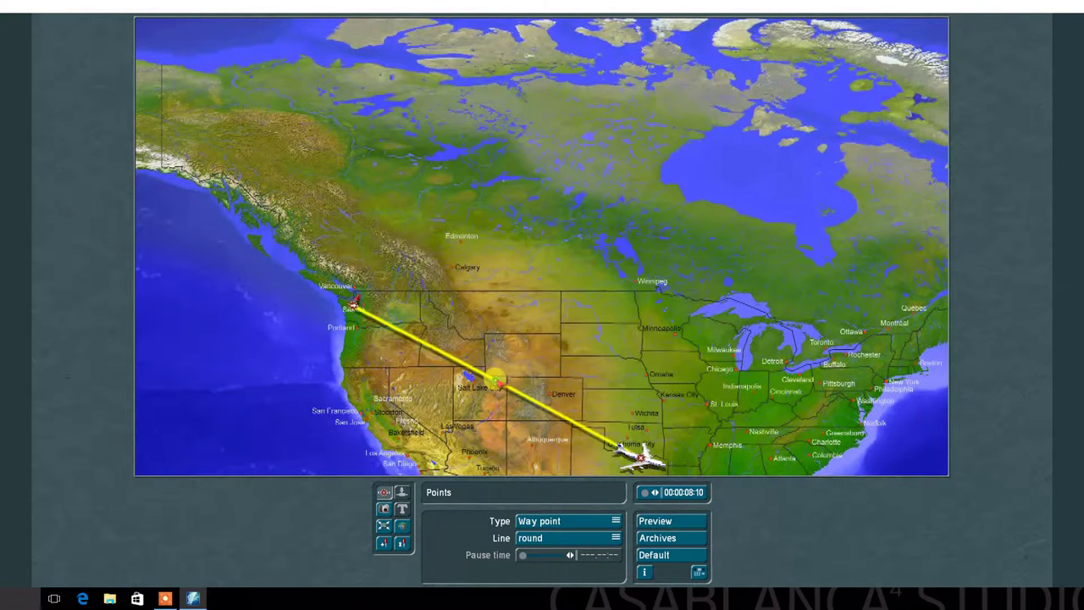
mouse_move(491, 377)
mouse_down()
mouse_move(562, 352)
mouse_move(646, 373)
mouse_up()
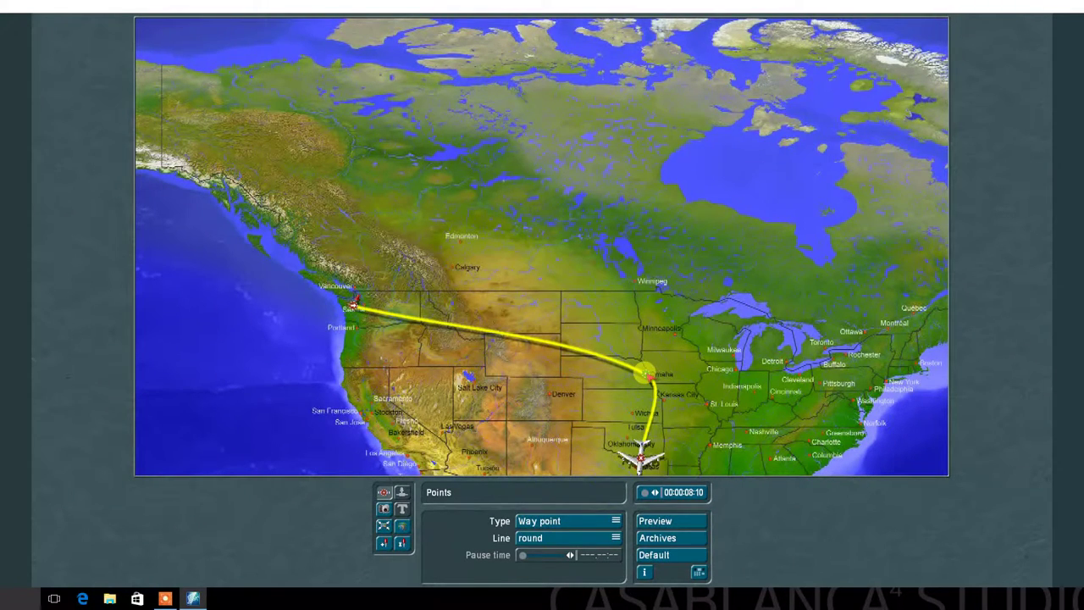
Review the point type options, try the angular line style at the Omaha way point, and restore the round style.
click(564, 521)
click(555, 537)
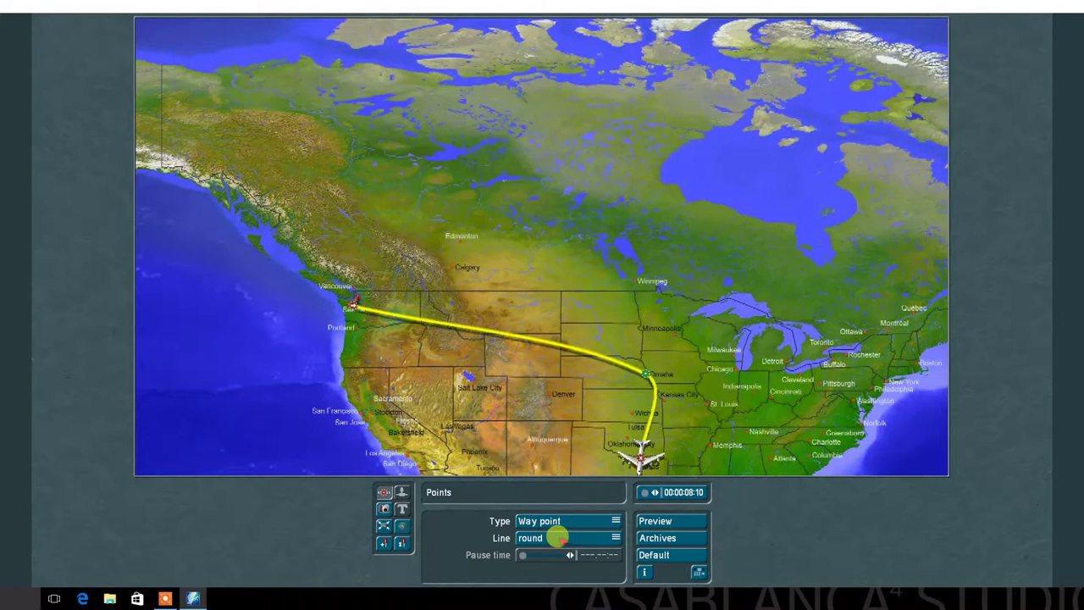
click(559, 538)
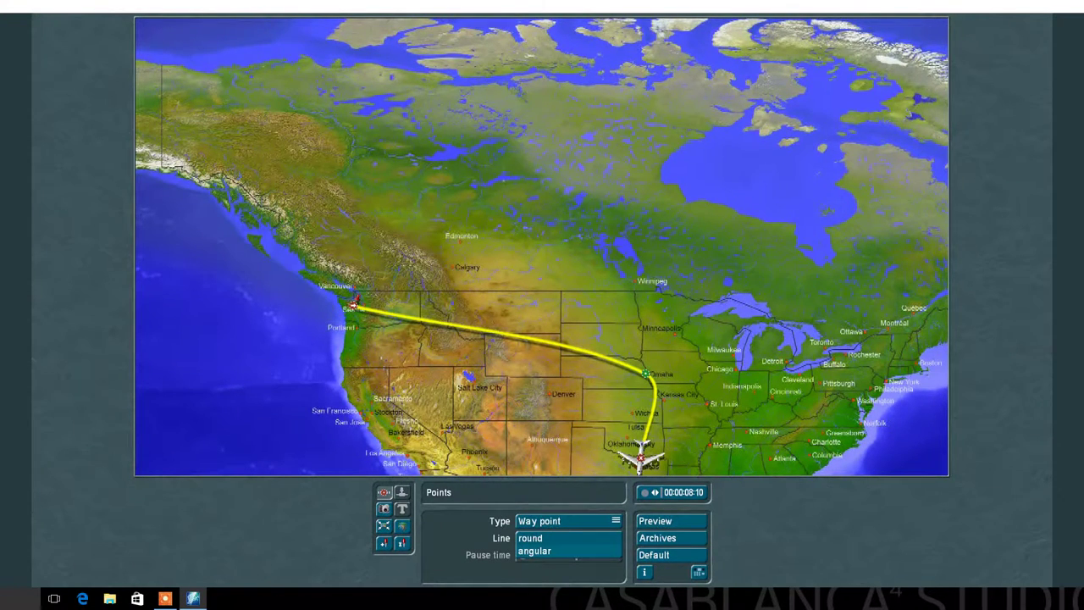
click(560, 550)
click(560, 539)
click(558, 537)
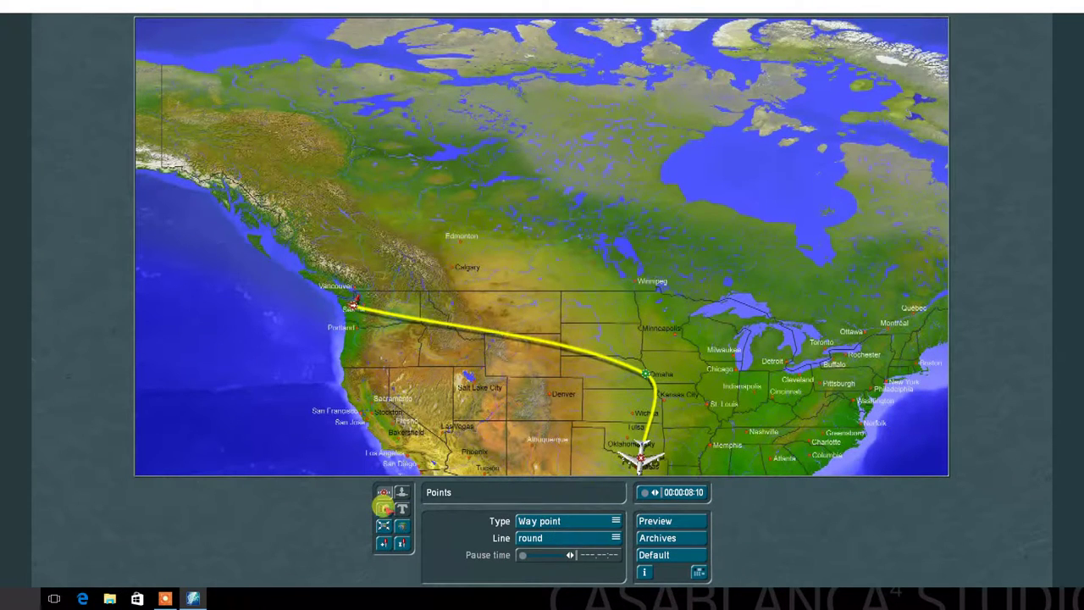
Set the camera area's zoom to 200.
click(384, 508)
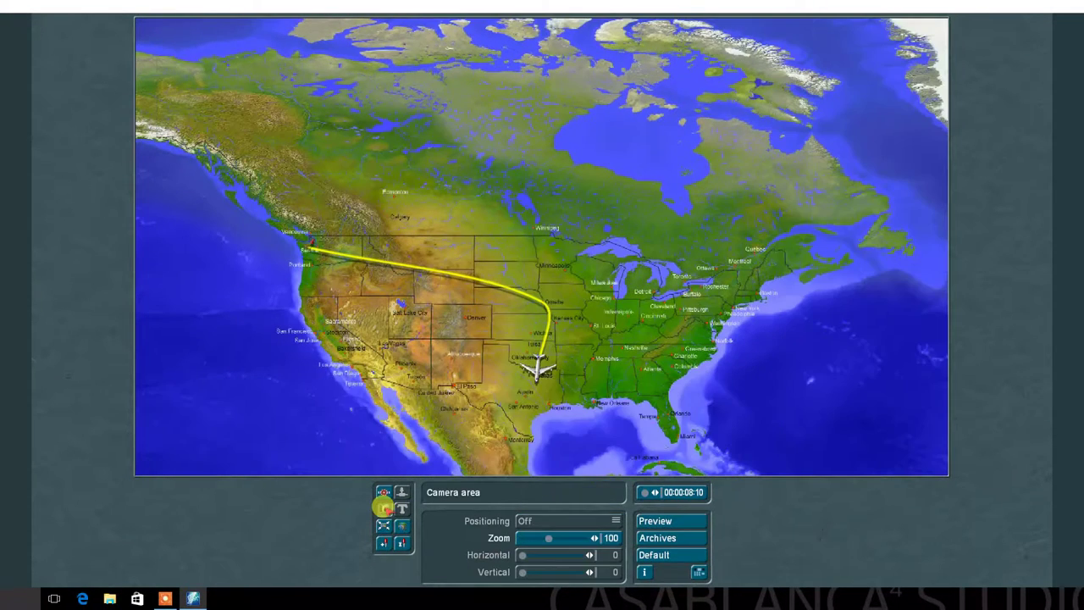
click(562, 537)
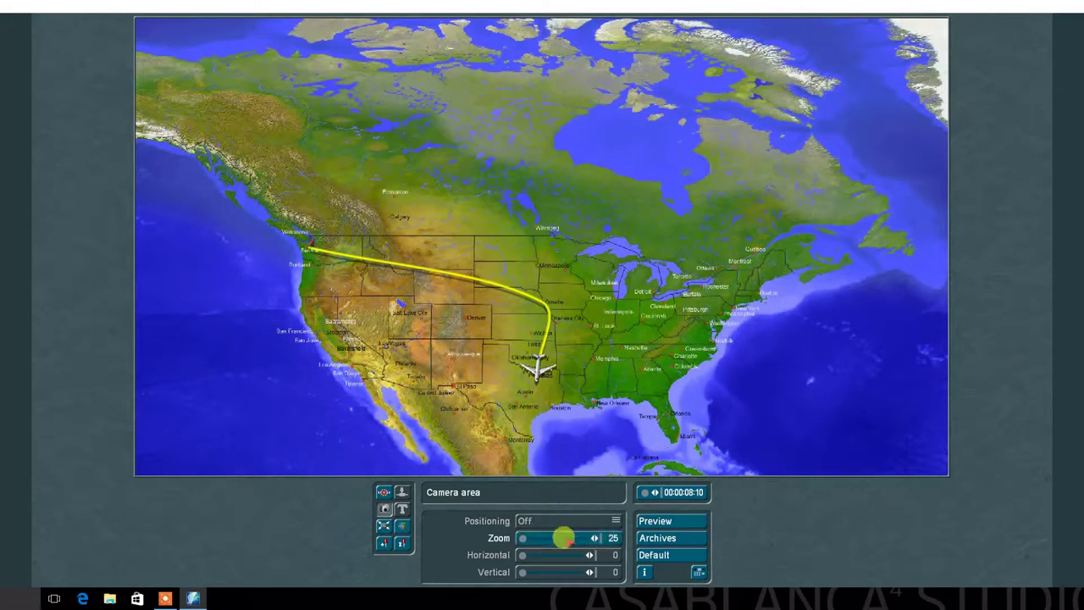
click(553, 538)
mouse_move(543, 537)
mouse_down()
mouse_move(584, 537)
mouse_move(525, 538)
mouse_move(562, 537)
mouse_up()
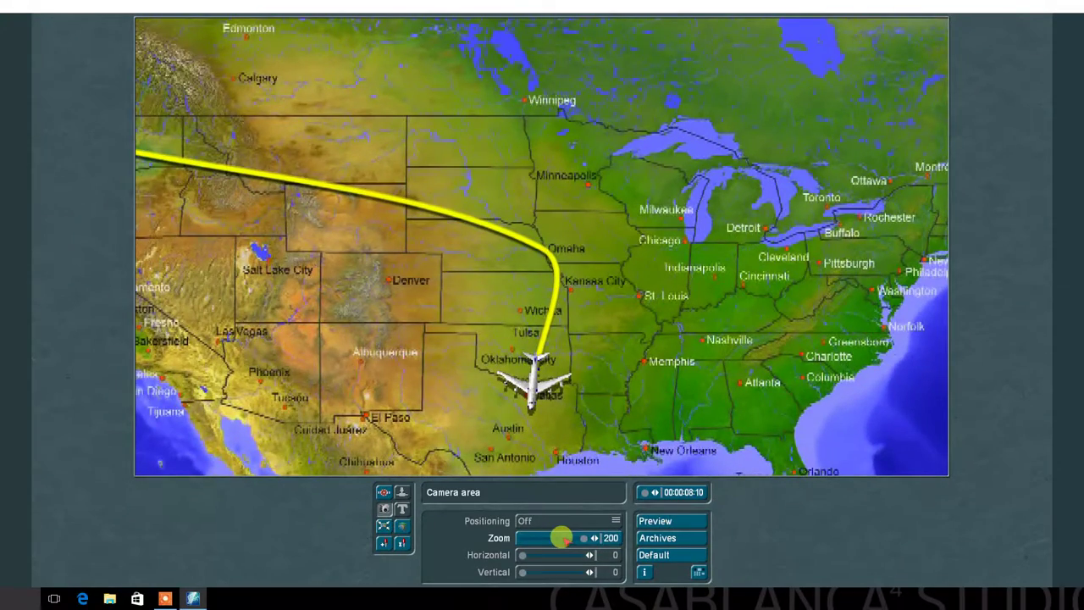
Adjust the editor area to zoom 183, horizontal 338 and vertical 481 so the route fills the work view.
click(382, 525)
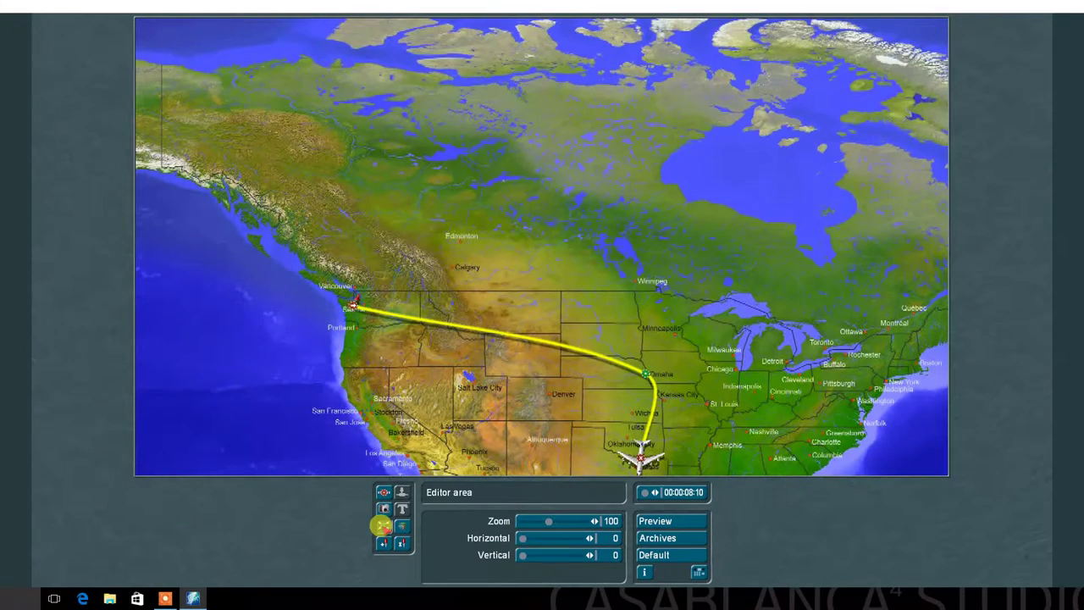
drag(548, 521, 562, 555)
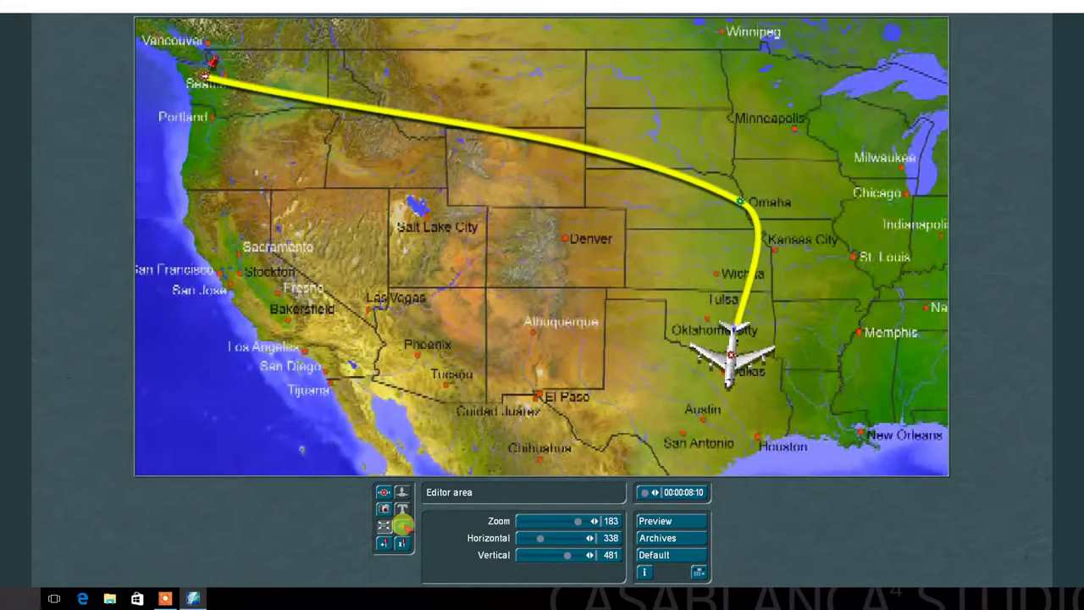
Open the global line progression settings and switch the drawing of the progression off and back on.
click(402, 525)
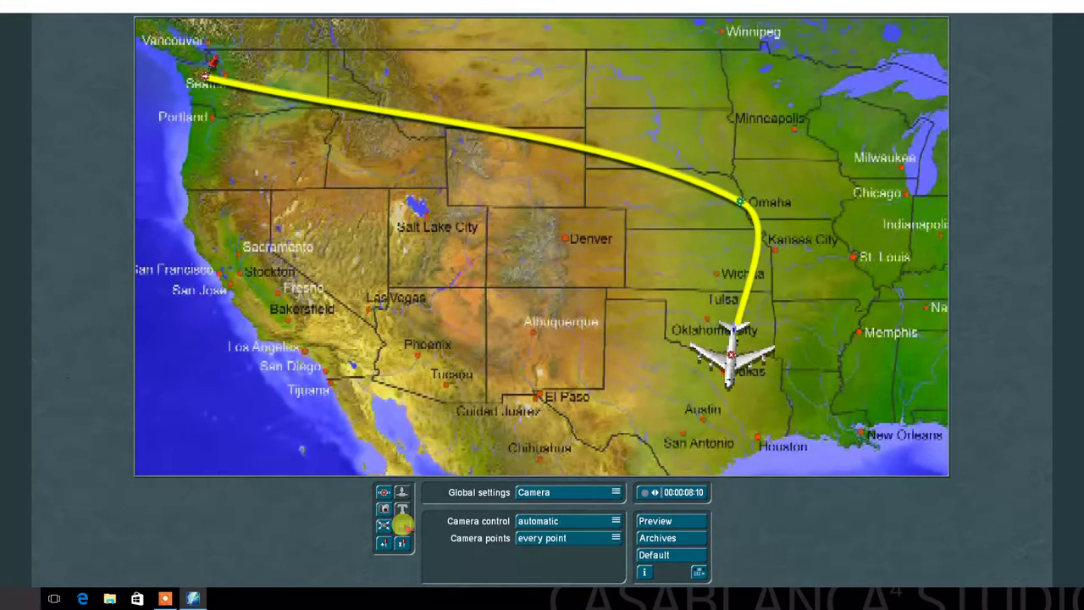
click(548, 492)
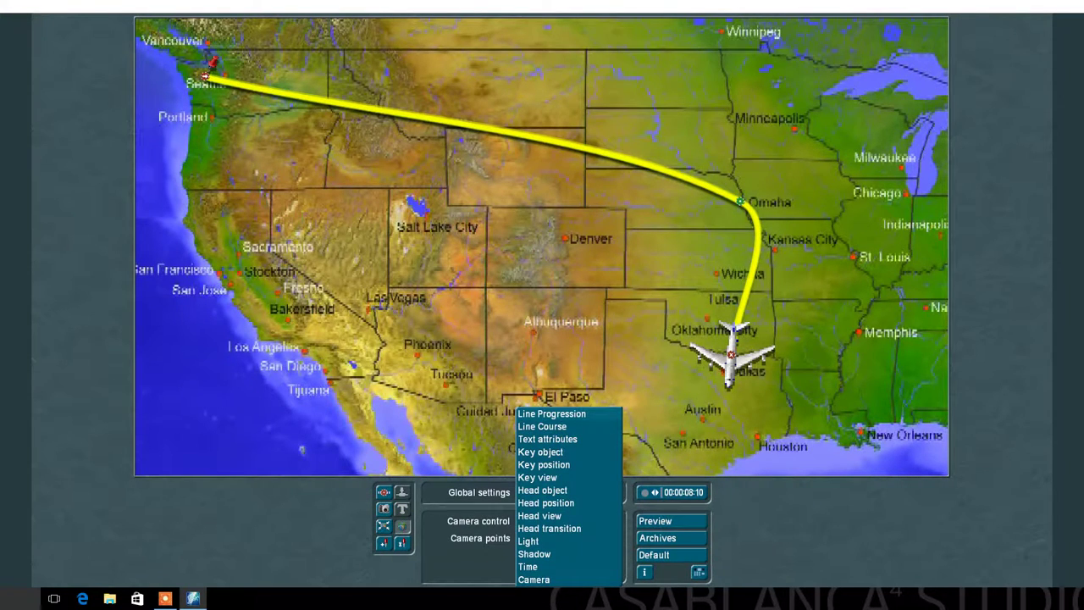
click(551, 413)
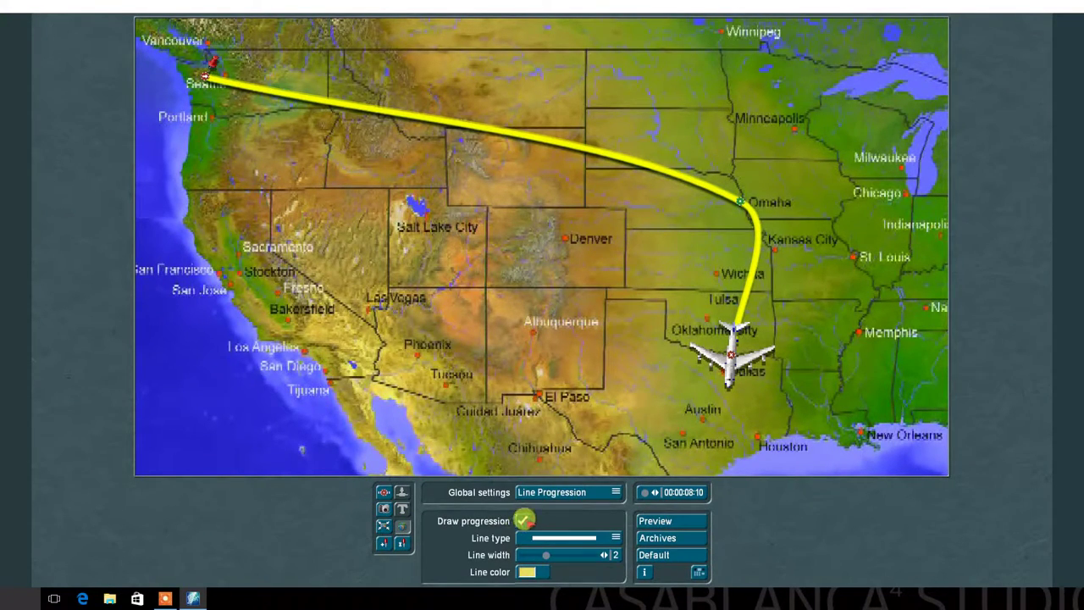
click(525, 520)
click(524, 520)
Try a dashed line type on the flight route and restore the solid line.
click(558, 538)
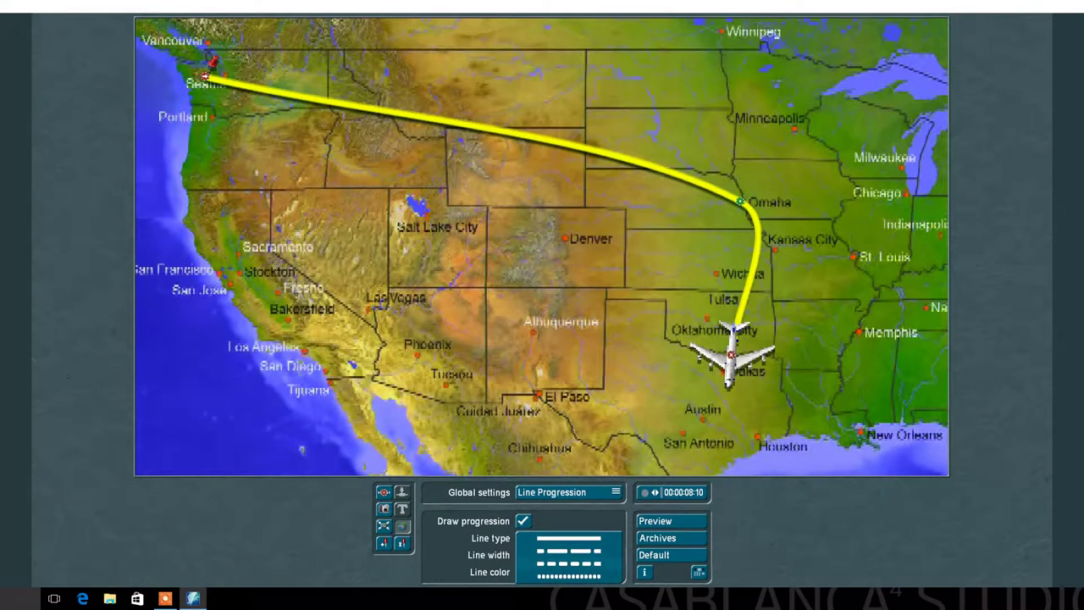
click(569, 550)
click(575, 537)
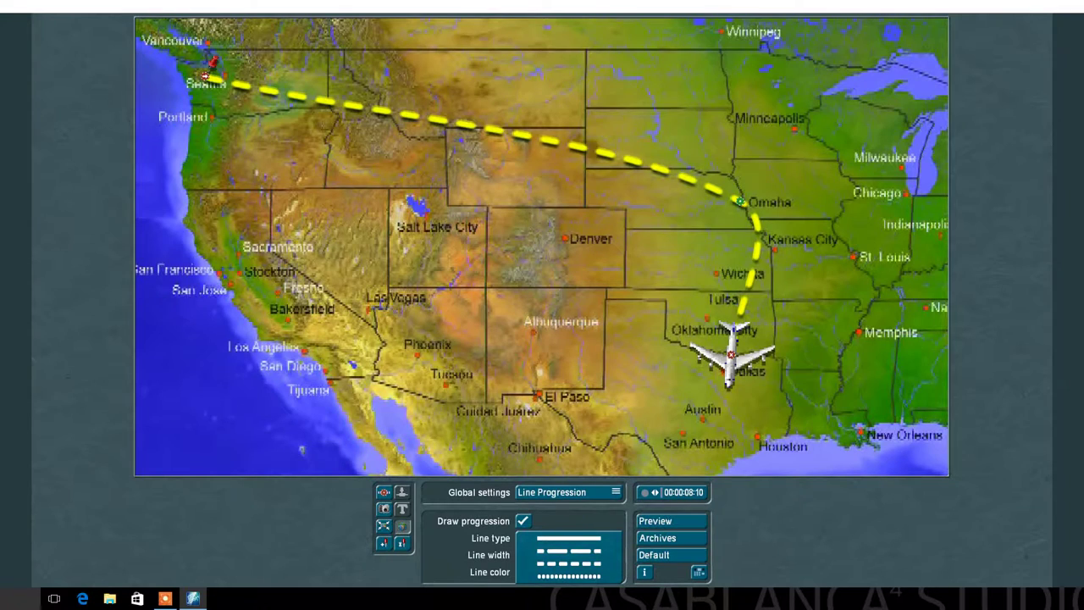
click(569, 537)
Try line width 1 on the flight route, return it to 2, and color the line blue.
drag(523, 555, 547, 555)
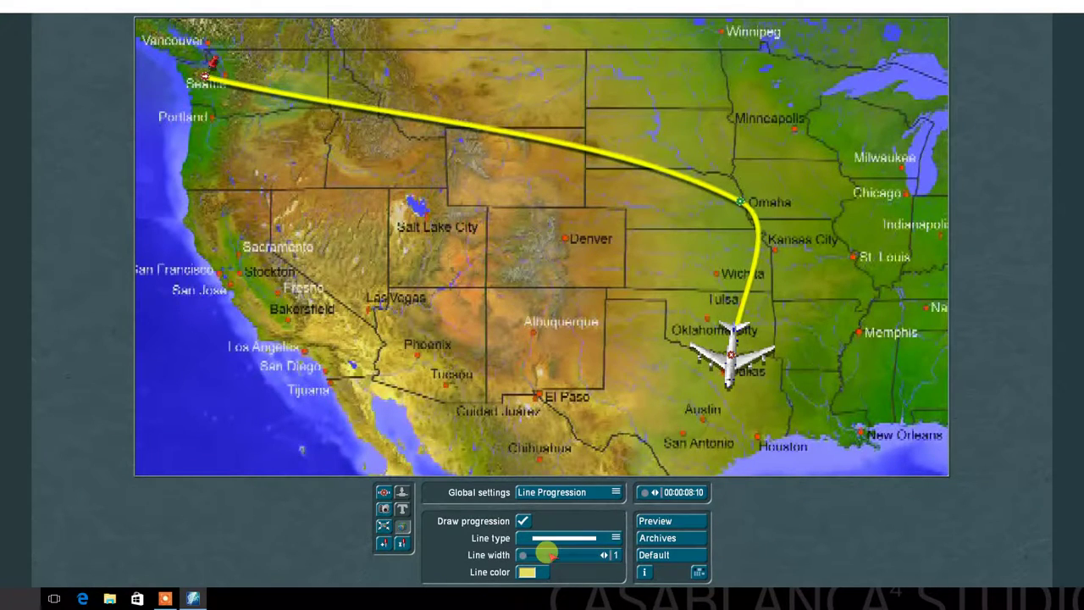
click(527, 572)
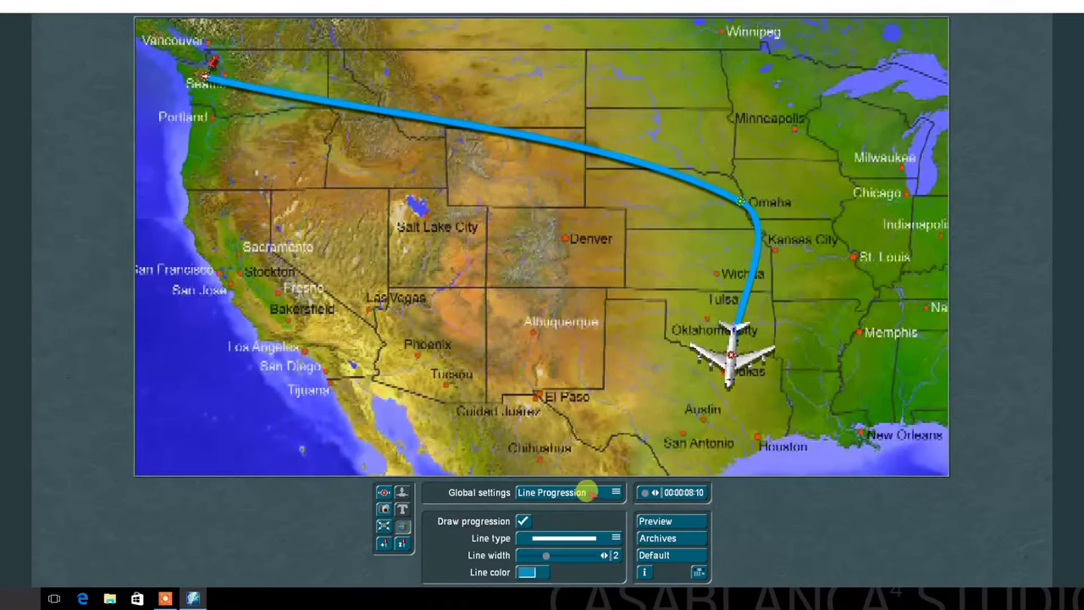
Enable drawing of the line course in the global settings and confirm white as its line color.
click(586, 492)
click(542, 426)
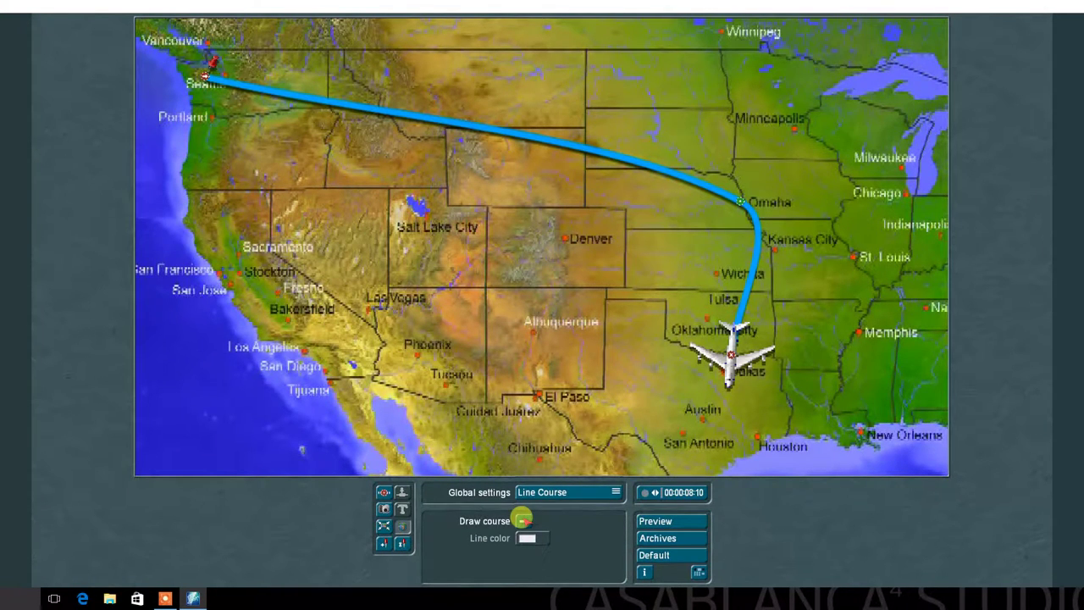
click(527, 538)
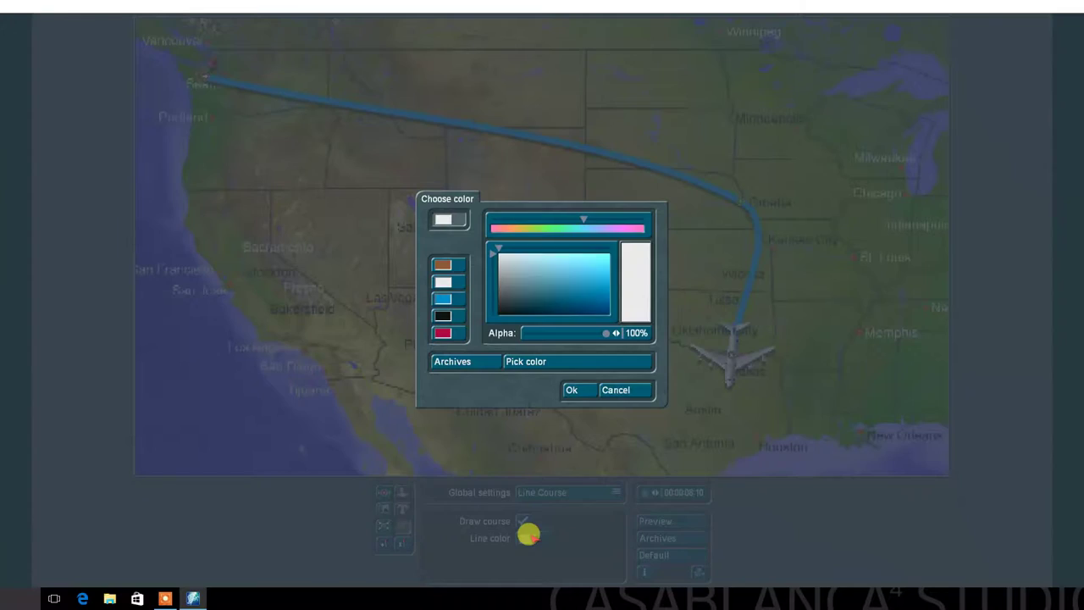
click(565, 390)
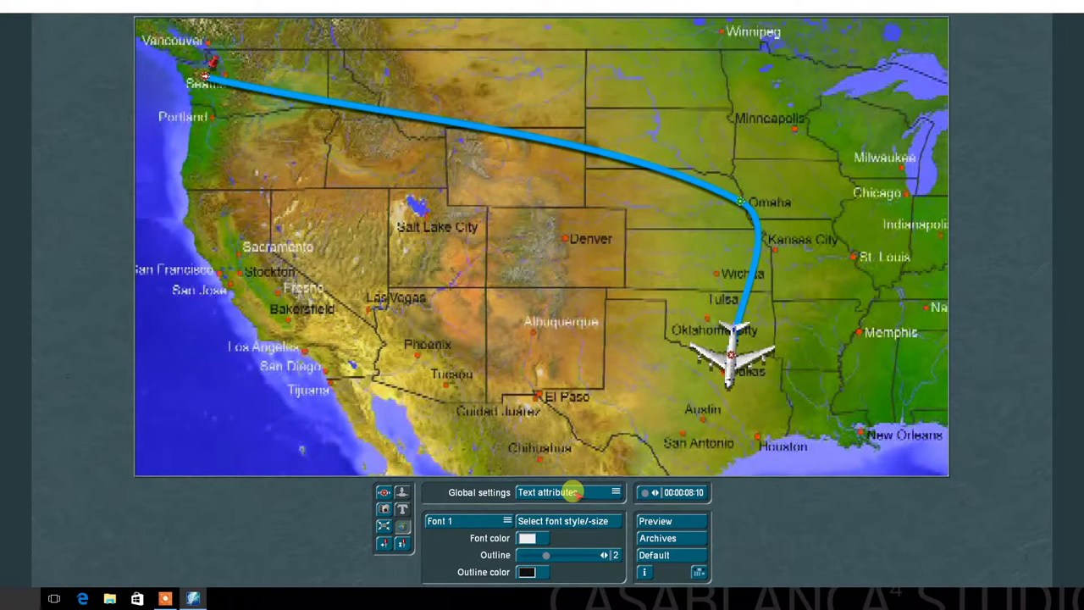
Toggle the key object's display in the global settings and replace the pin at Seattle with a red flag.
click(576, 492)
click(523, 520)
click(522, 519)
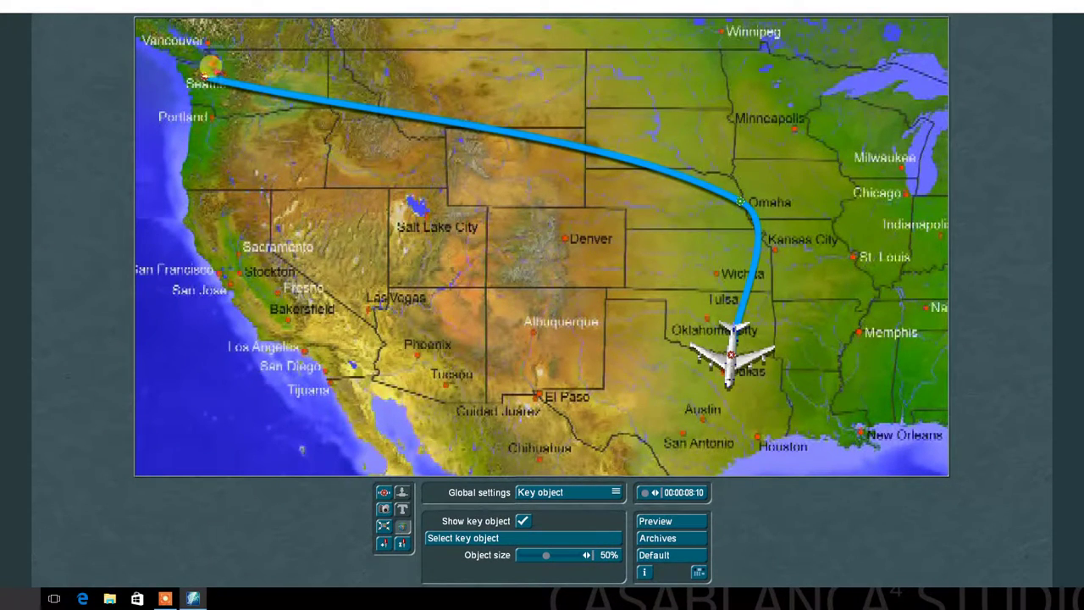
double_click(212, 65)
click(616, 401)
Rotate the red flag at Seattle by varying the view angles of the key object.
drag(550, 533, 539, 538)
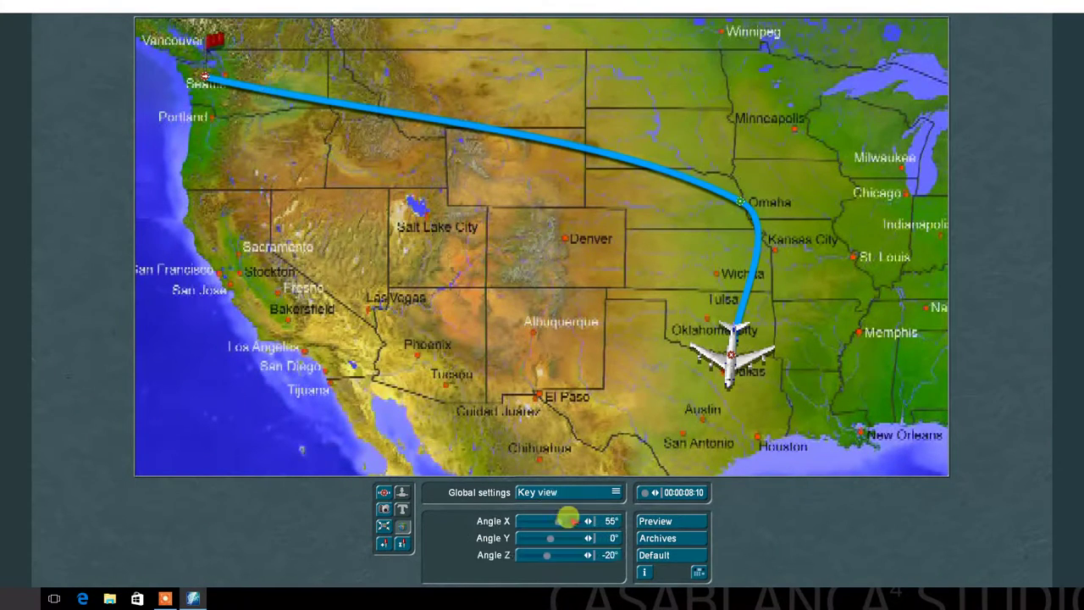
click(567, 516)
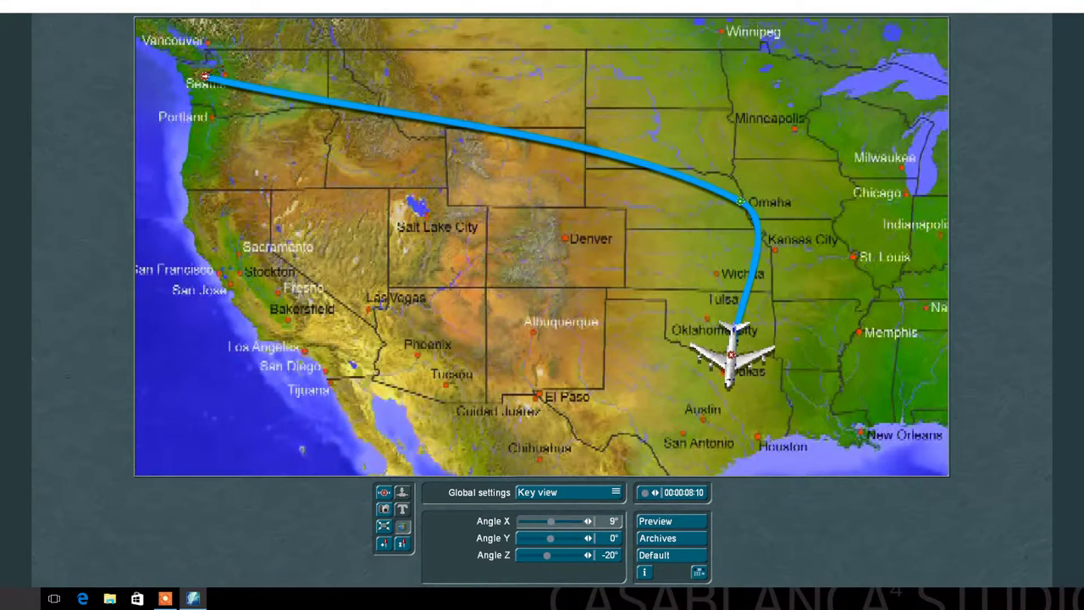
click(567, 519)
click(562, 534)
drag(556, 538, 558, 553)
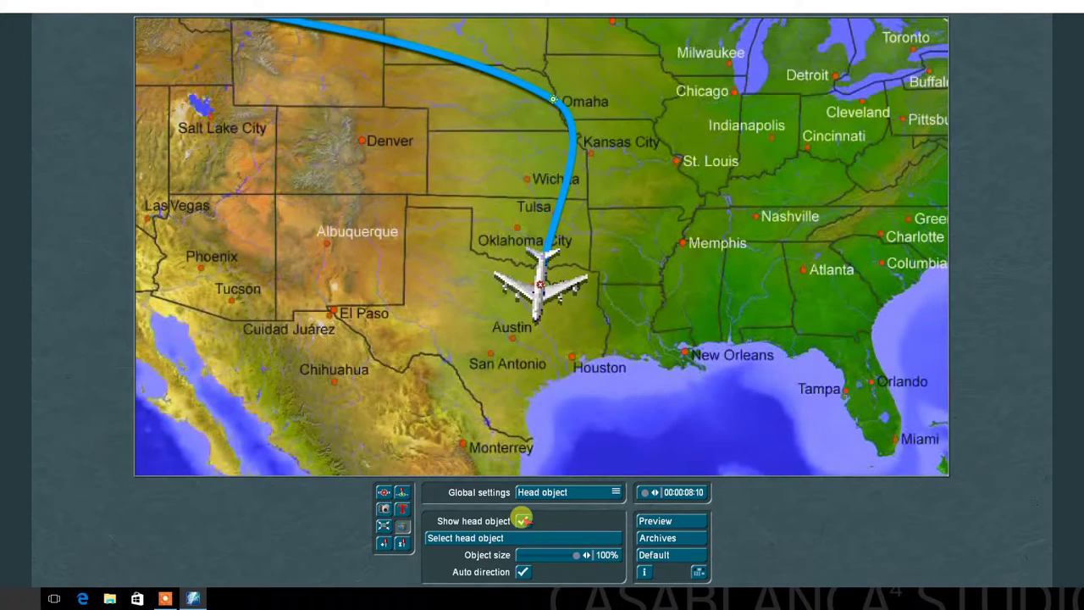
Toggle the display of the airplane head object and the use of light in the global settings.
click(523, 520)
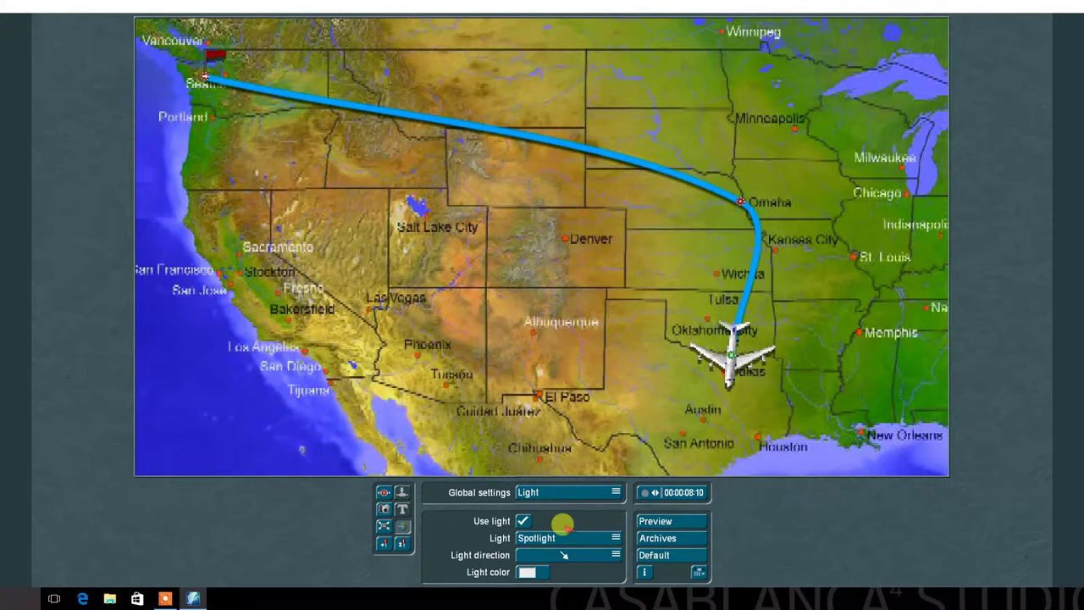
click(523, 520)
click(522, 520)
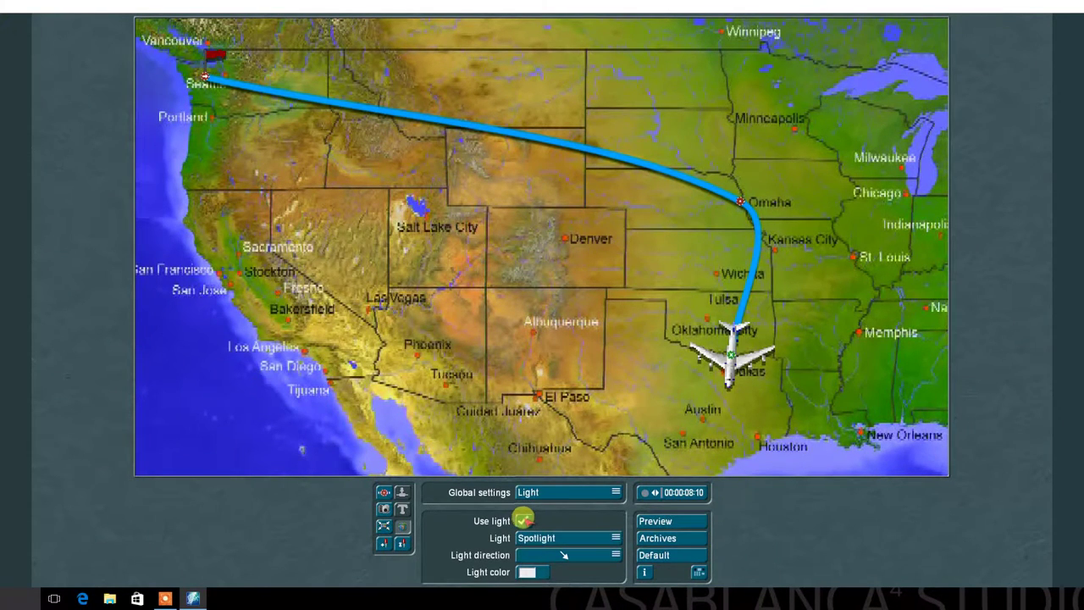
Try the Normal light type, restore Spotlight, and review the light direction and light color options.
click(563, 536)
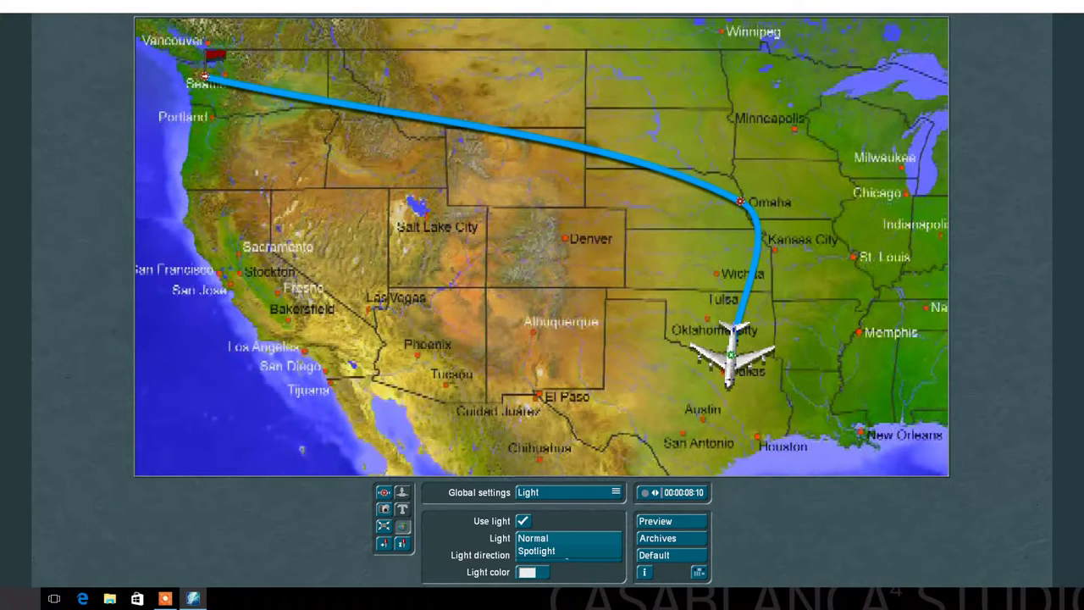
click(560, 537)
click(536, 550)
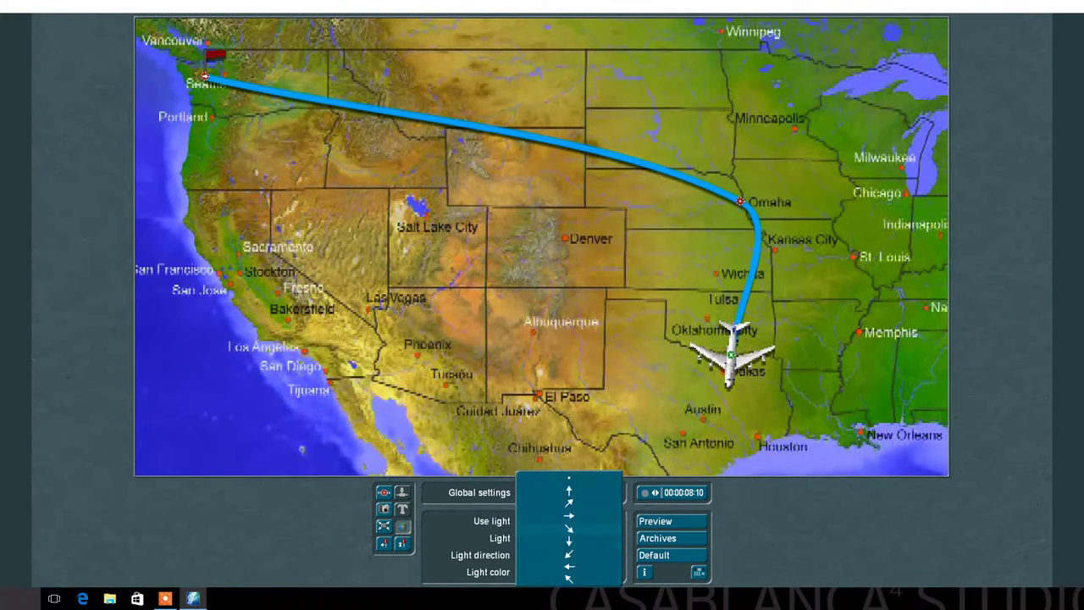
click(526, 573)
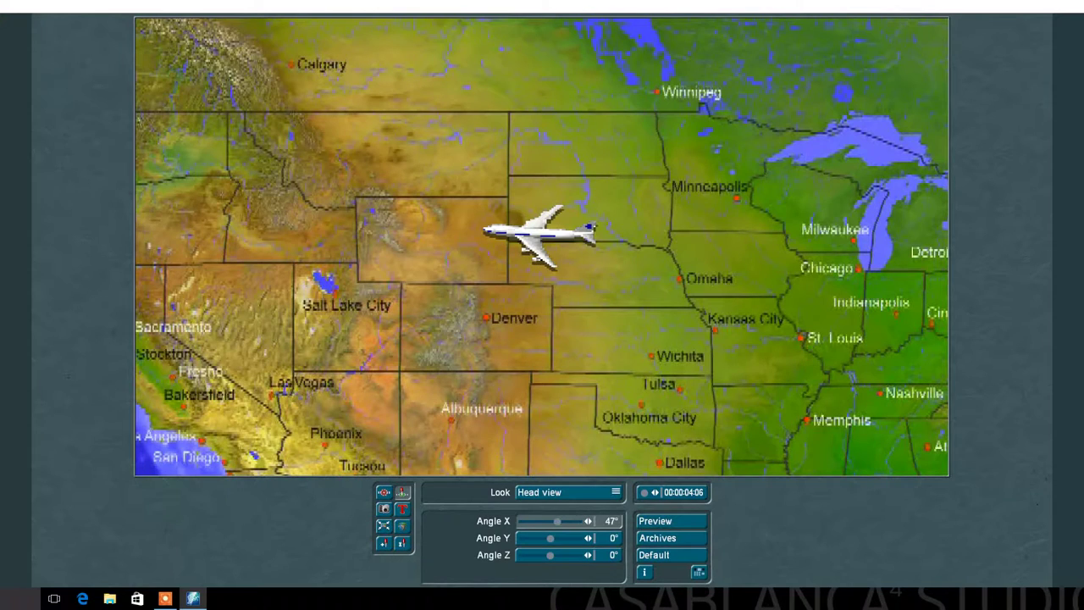
Try tilting the airplane about the X axis in its head view.
mouse_move(572, 535)
mouse_down()
mouse_move(536, 554)
mouse_move(562, 521)
mouse_up()
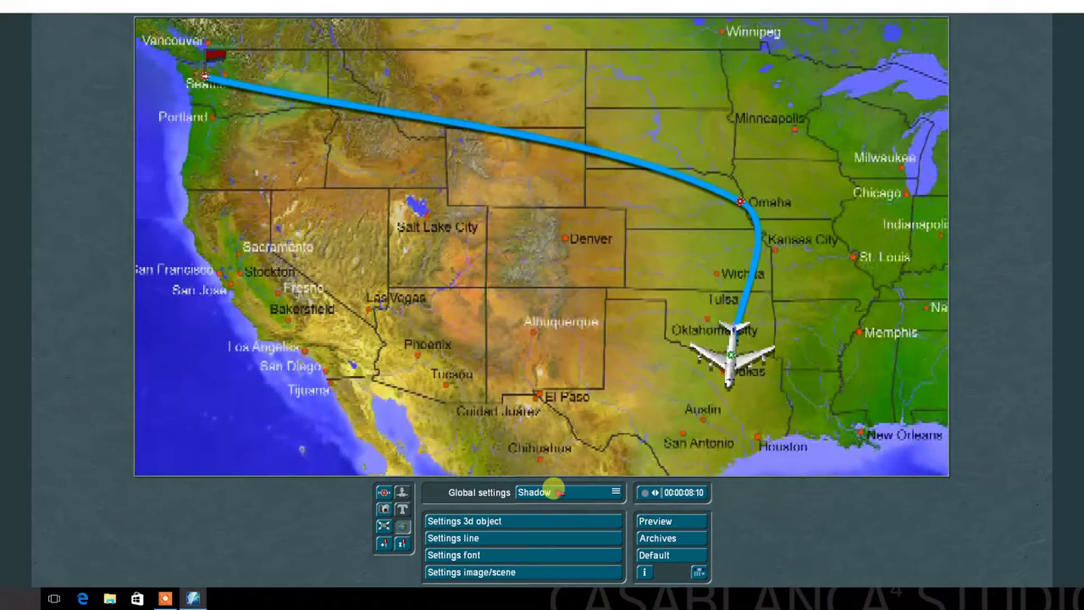